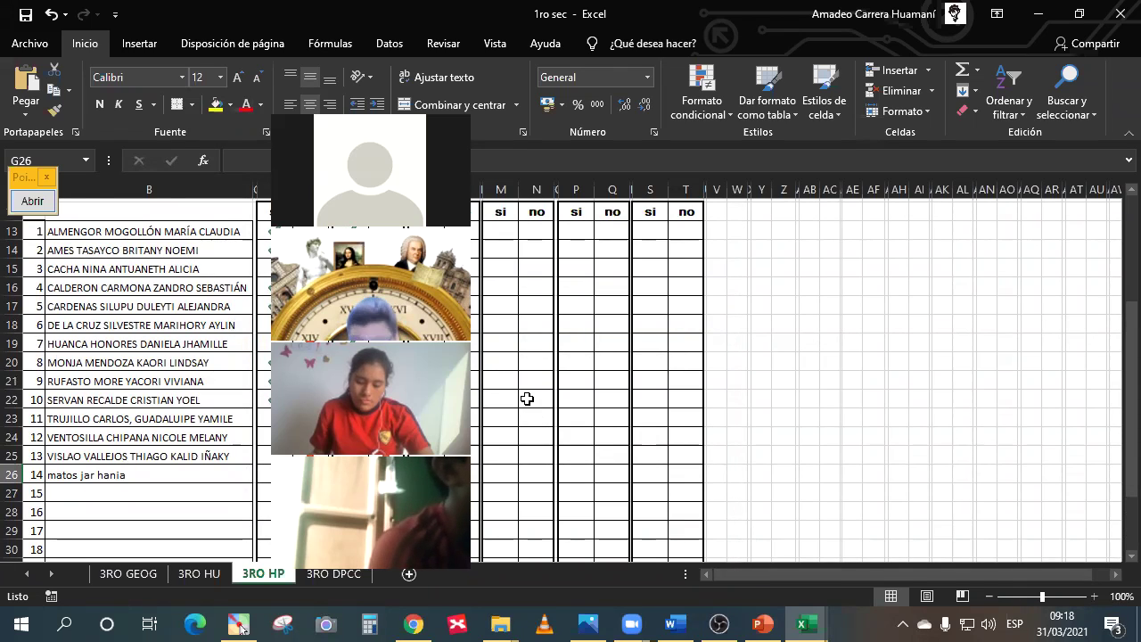
pyautogui.click(13, 474)
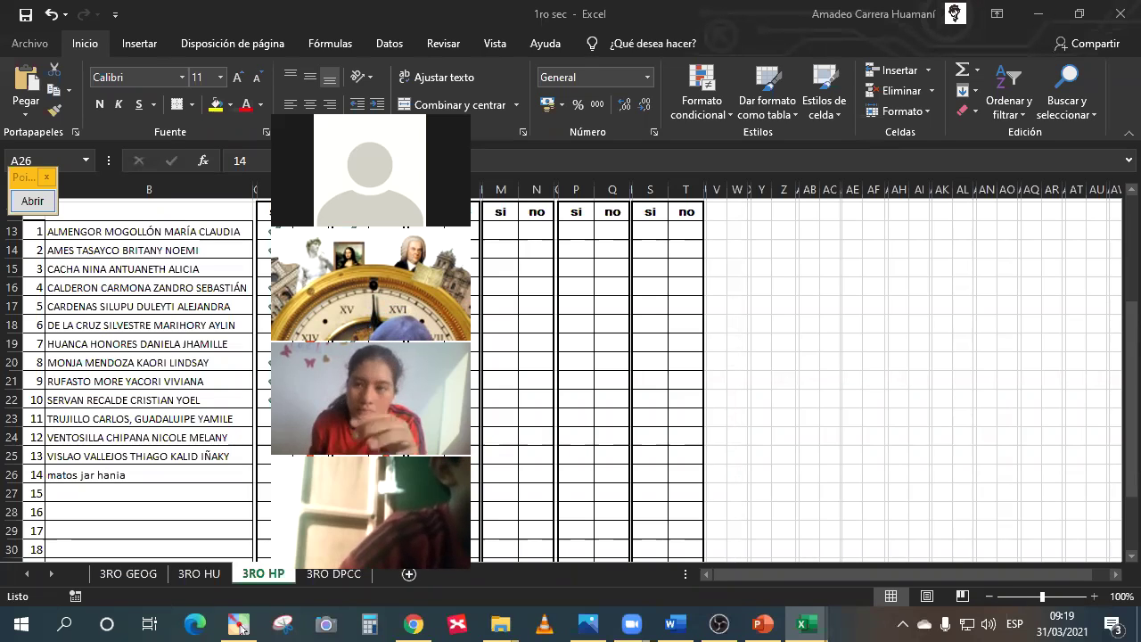
pyautogui.hotkey('shift', 'space')
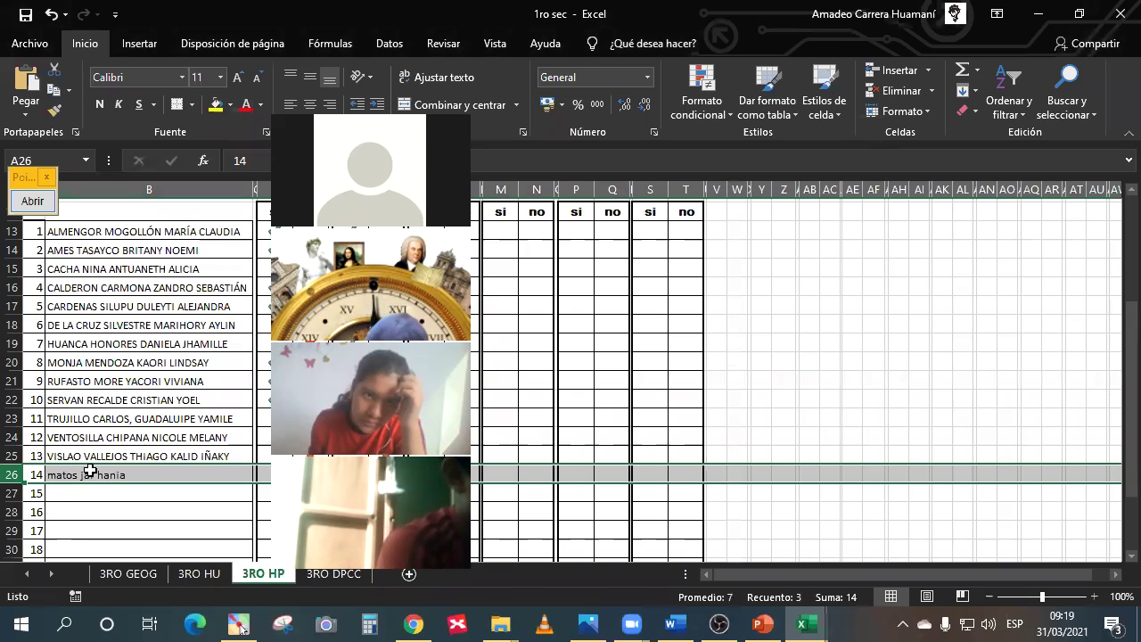
pyautogui.hotkey('ctrl', 'c')
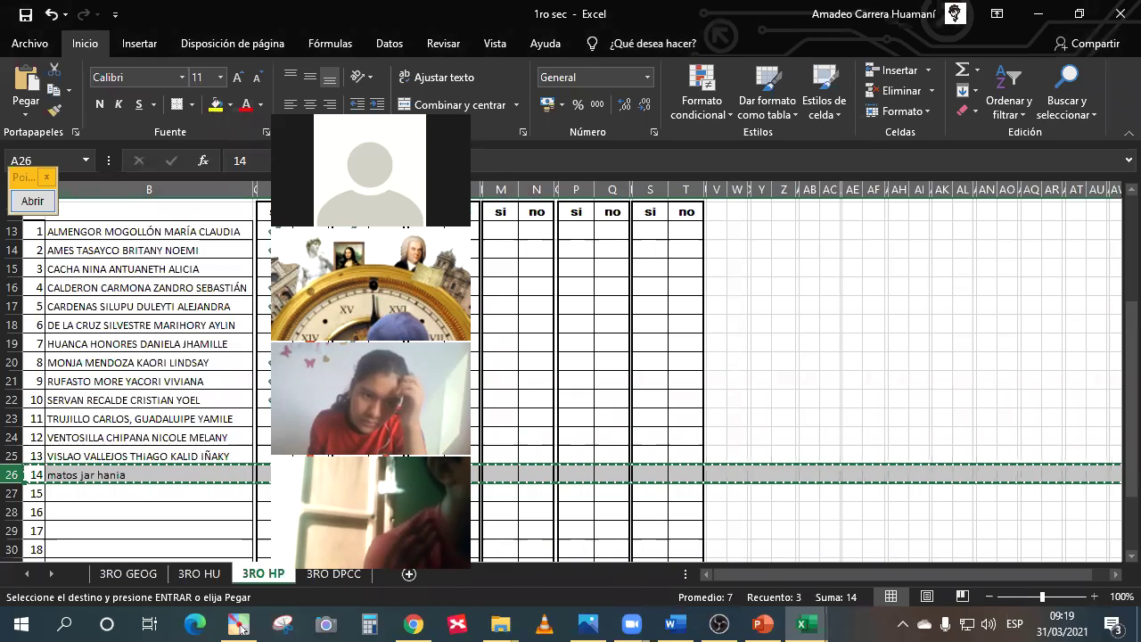
pyautogui.click(239, 625)
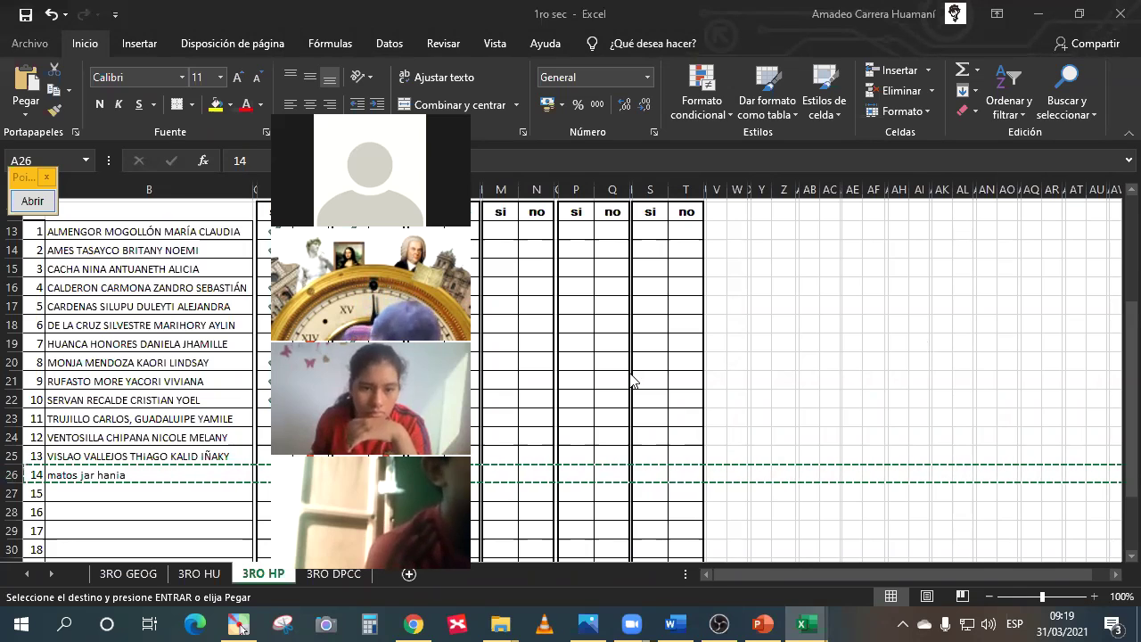
pyautogui.click(128, 470)
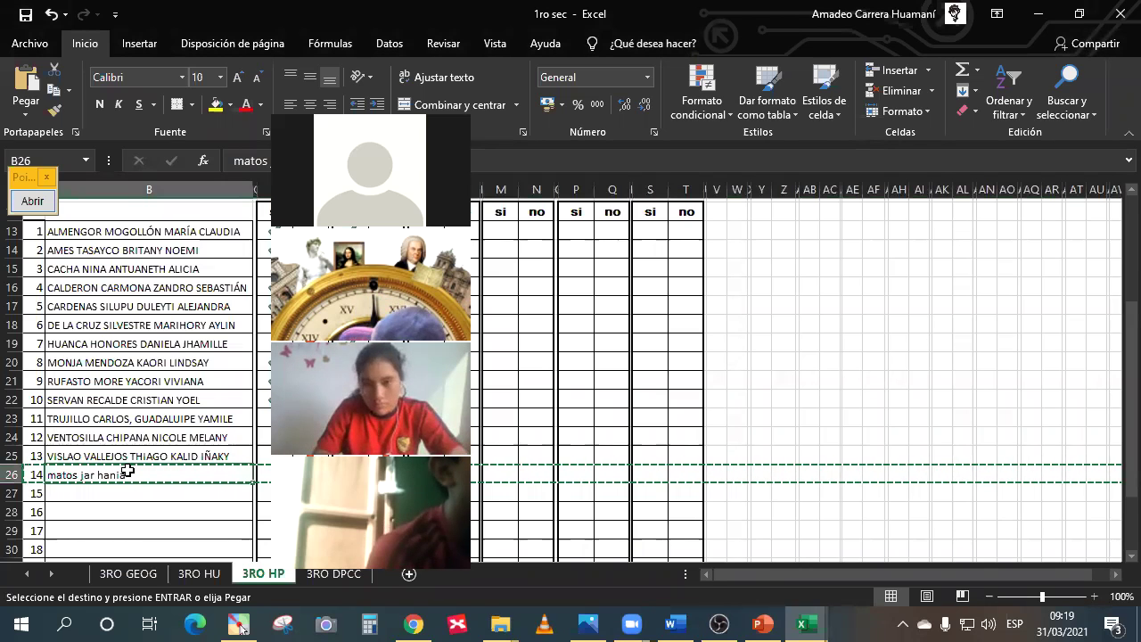
pyautogui.press('Escape')
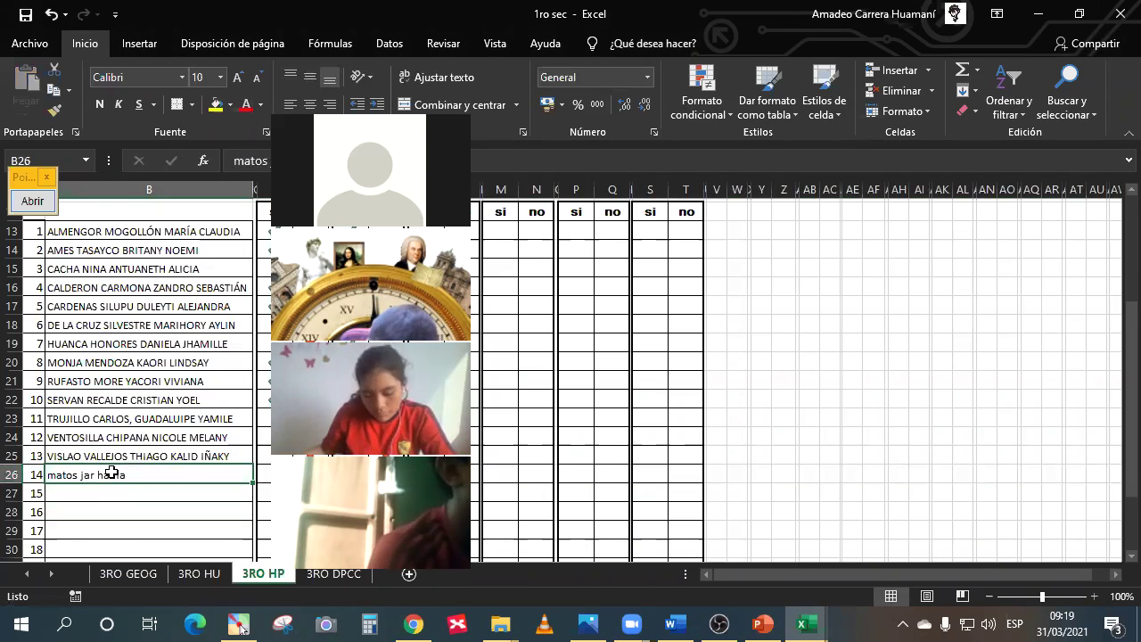
pyautogui.hotkey('ctrl', 'c')
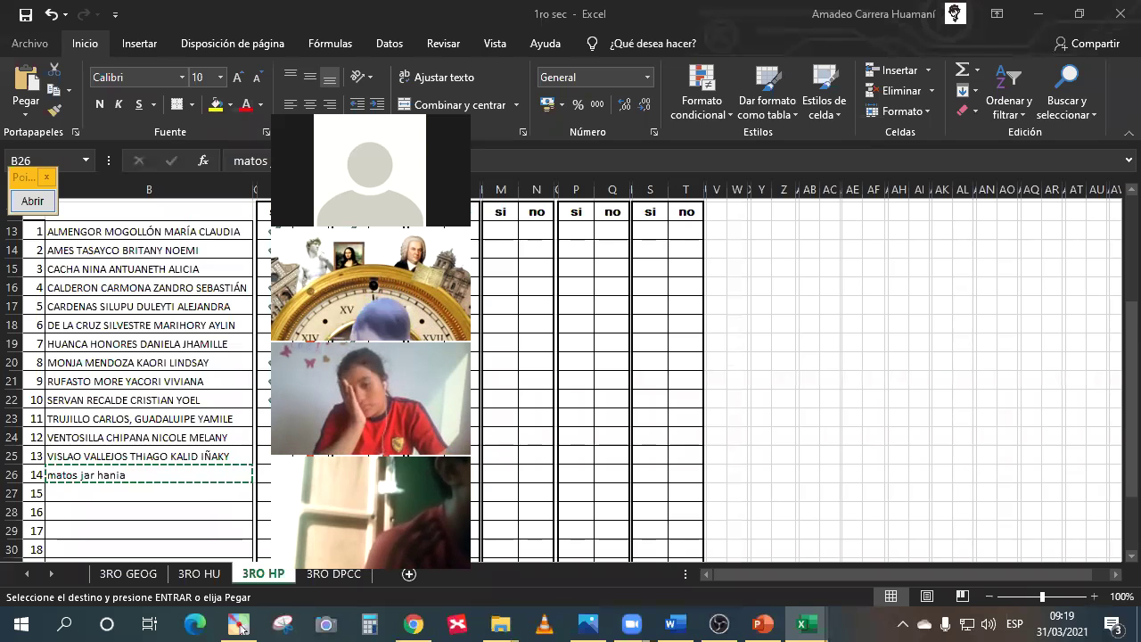
pyautogui.press('Escape')
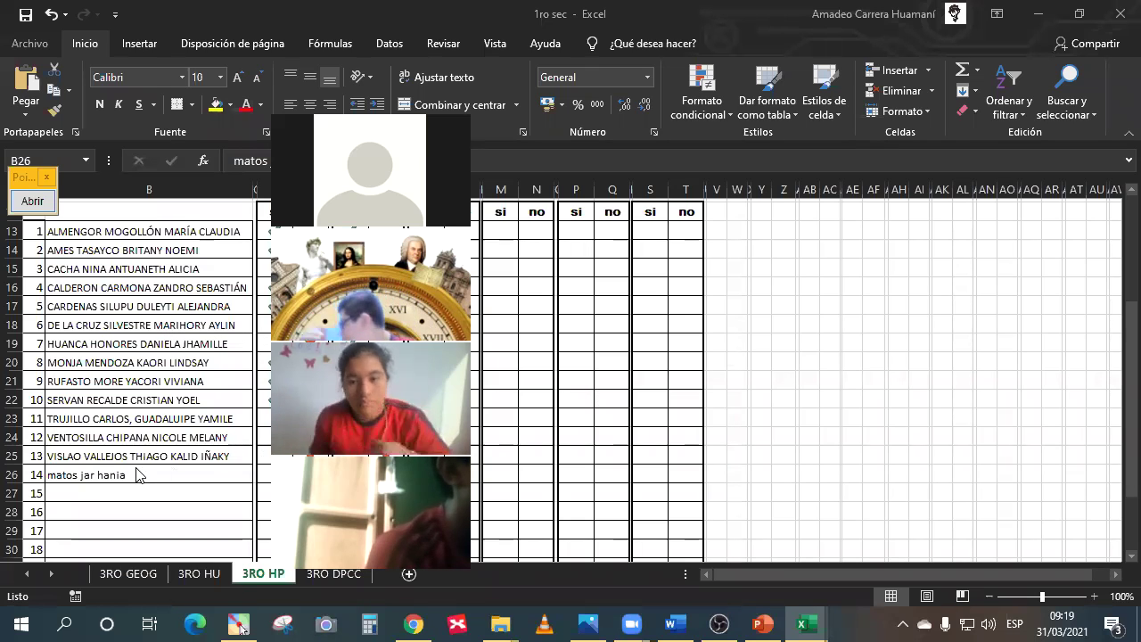
# Enter 0 in the "no" column for student 14, in cell N26
pyautogui.click(11, 474)
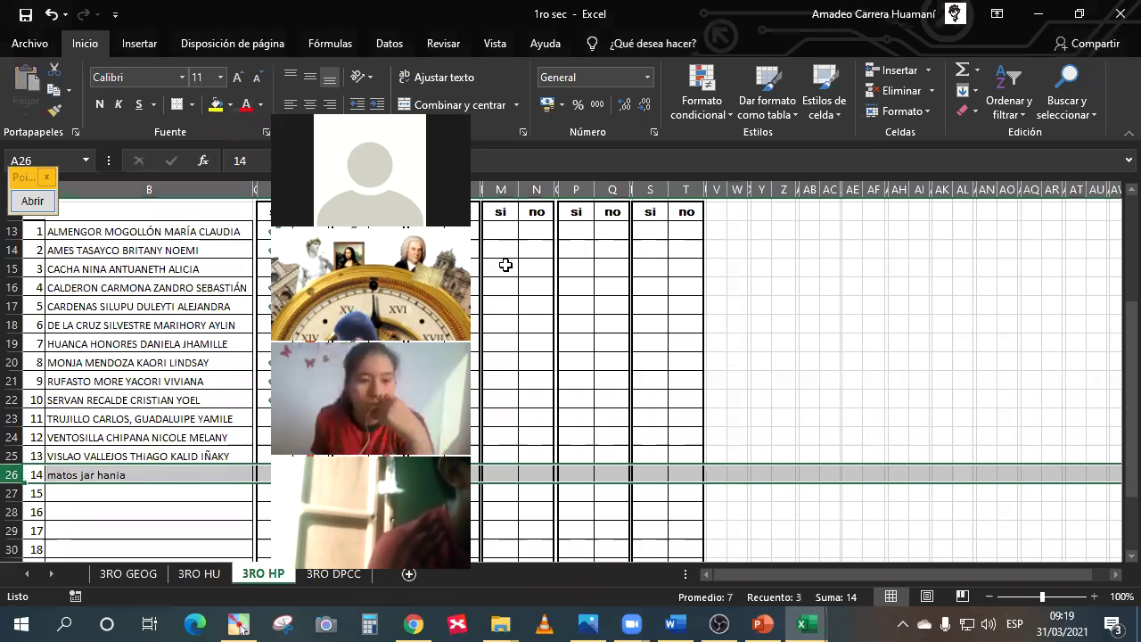
pyautogui.click(543, 469)
pyautogui.write('0')
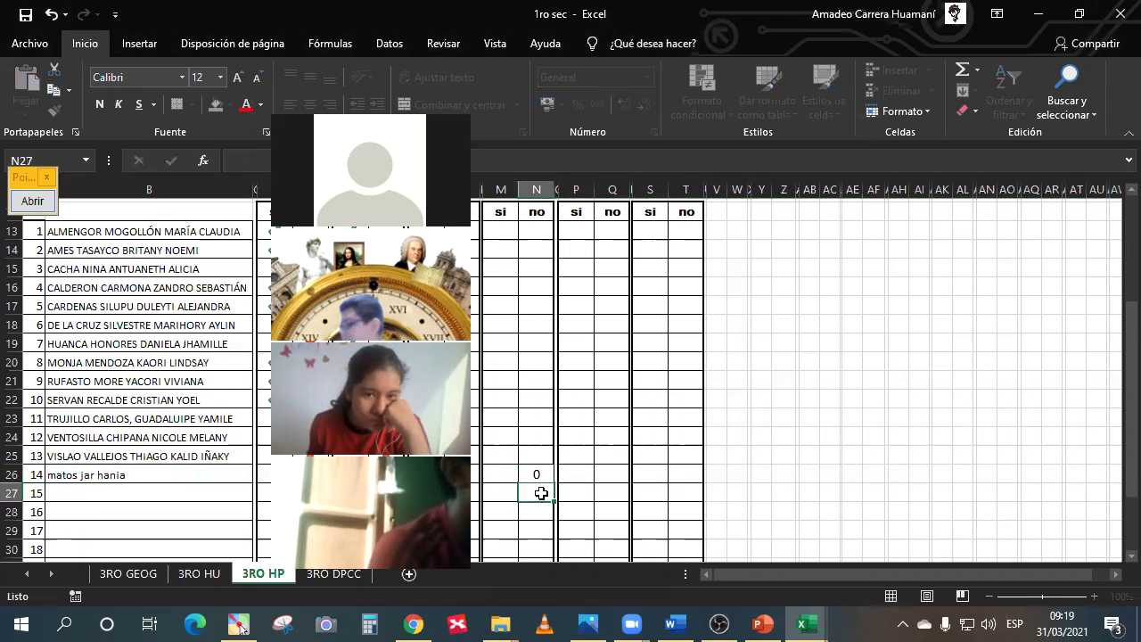
pyautogui.click(539, 489)
# Fill blank cell N13 down the "no" column past the last student, and re-enter 0 in cell N26
pyautogui.click(542, 229)
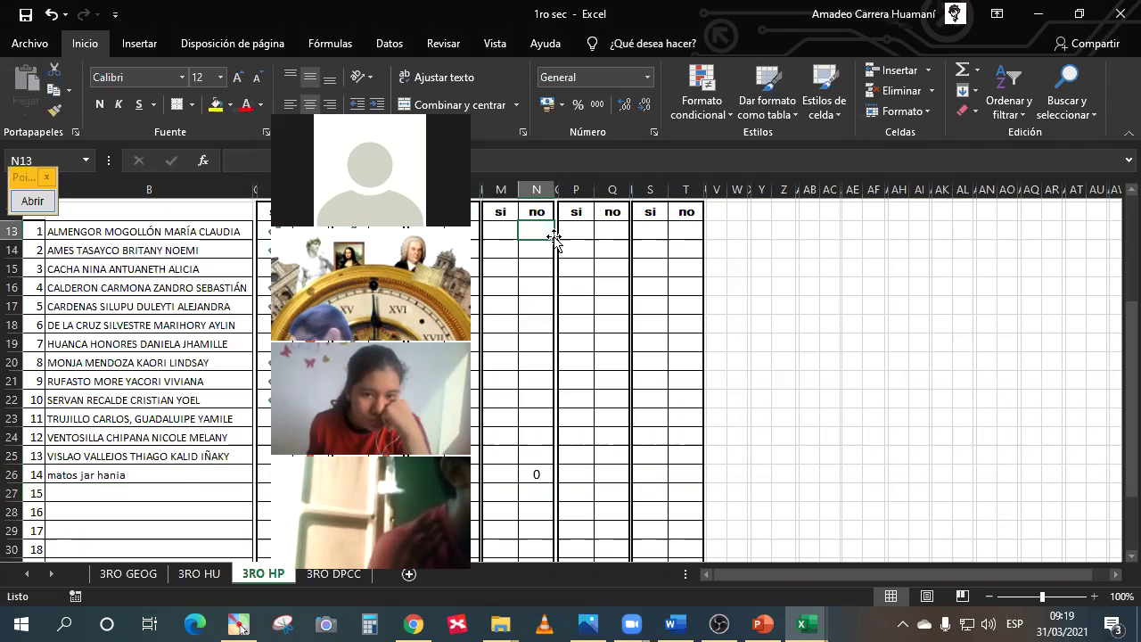
pyautogui.moveTo(554, 240); pyautogui.dragTo(554, 303)
pyautogui.moveTo(555, 366); pyautogui.dragTo(554, 545)
pyautogui.click(539, 475)
pyautogui.write('0')
pyautogui.press('Return')
# Fill blank cell M13 down the "si" column through row 27
pyautogui.click(502, 230)
pyautogui.moveTo(519, 239); pyautogui.dragTo(525, 508)
pyautogui.click(501, 473)
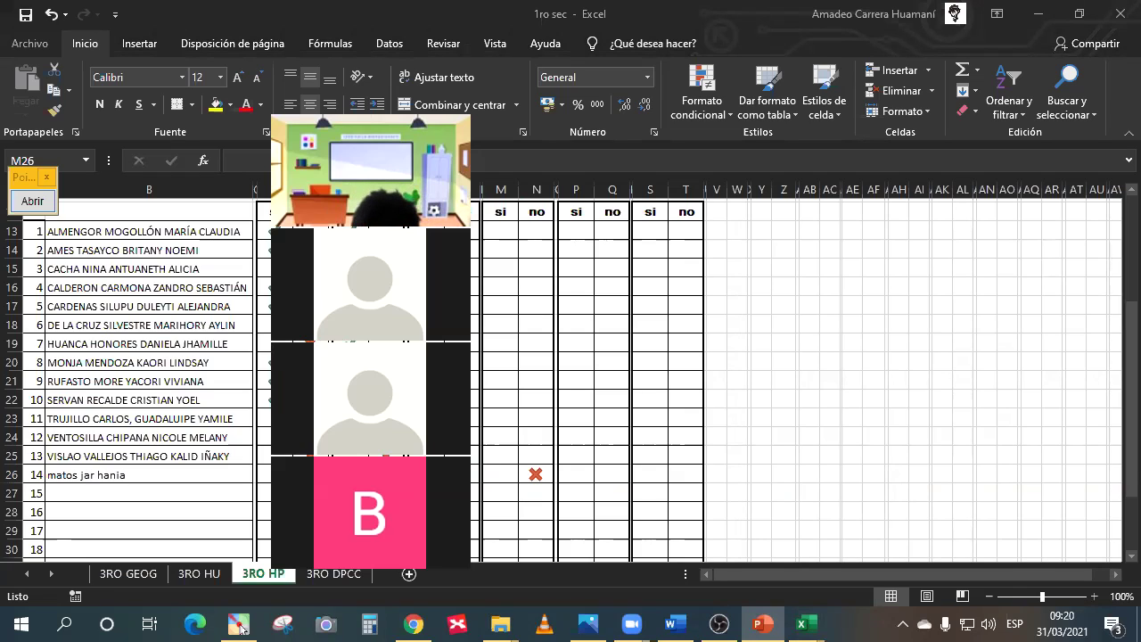
# Enter 1 in the "si" column for student 13, in cell M25
pyautogui.click(13, 455)
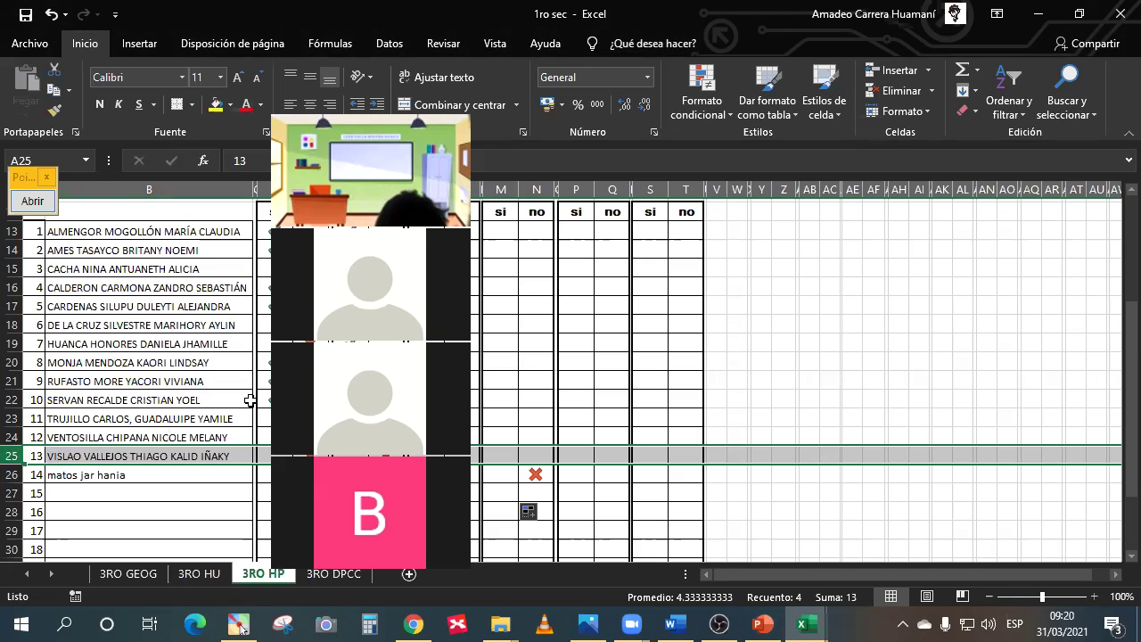
pyautogui.click(531, 457)
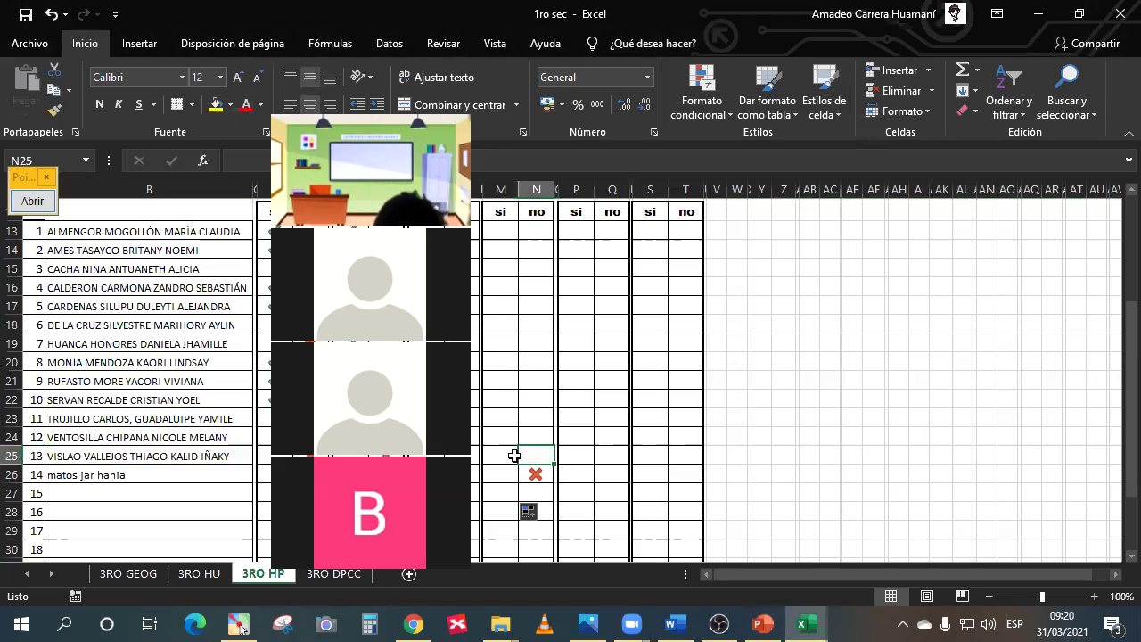
pyautogui.click(503, 459)
pyautogui.write('1')
pyautogui.click(496, 477)
# Enter f in both the "si" and "no" columns for student 12, in cells M24 and N24
pyautogui.click(13, 437)
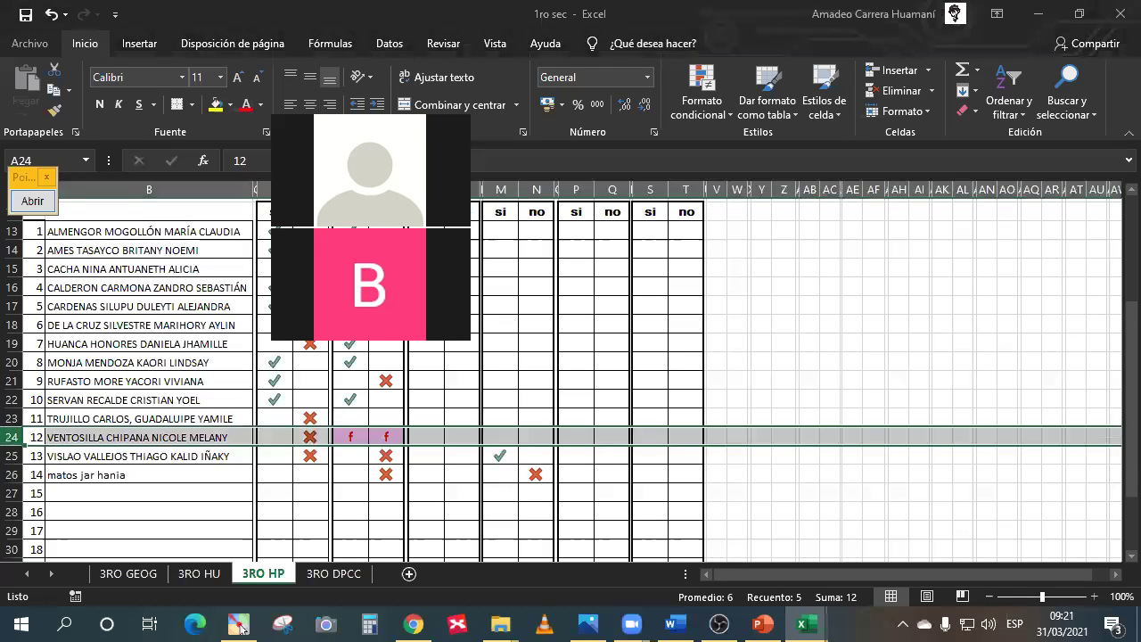
pyautogui.click(239, 624)
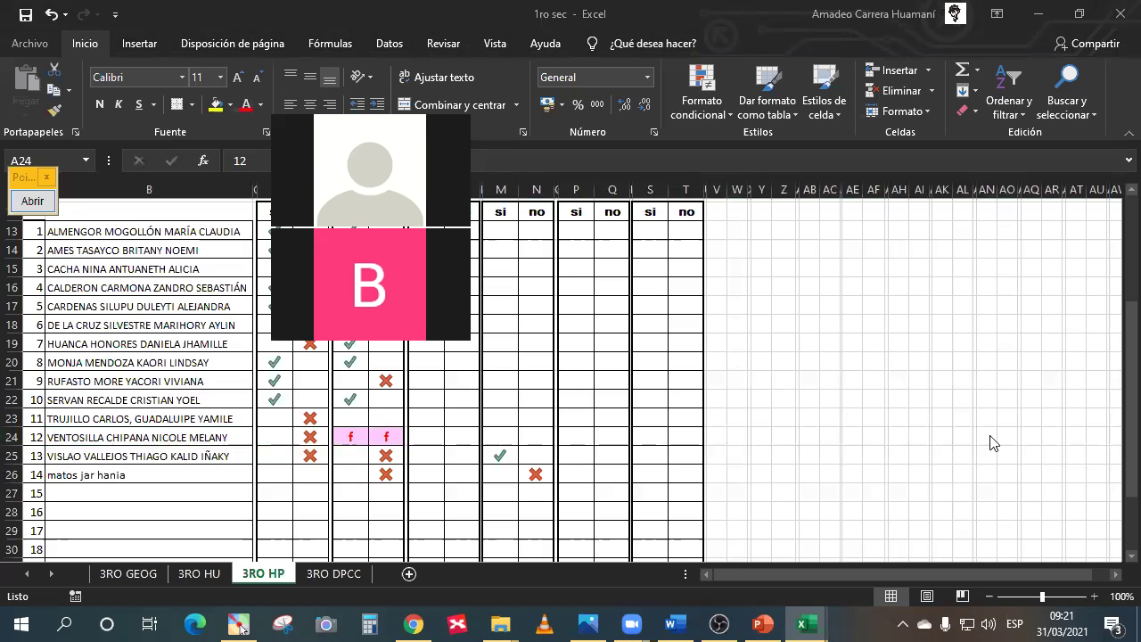
pyautogui.click(11, 438)
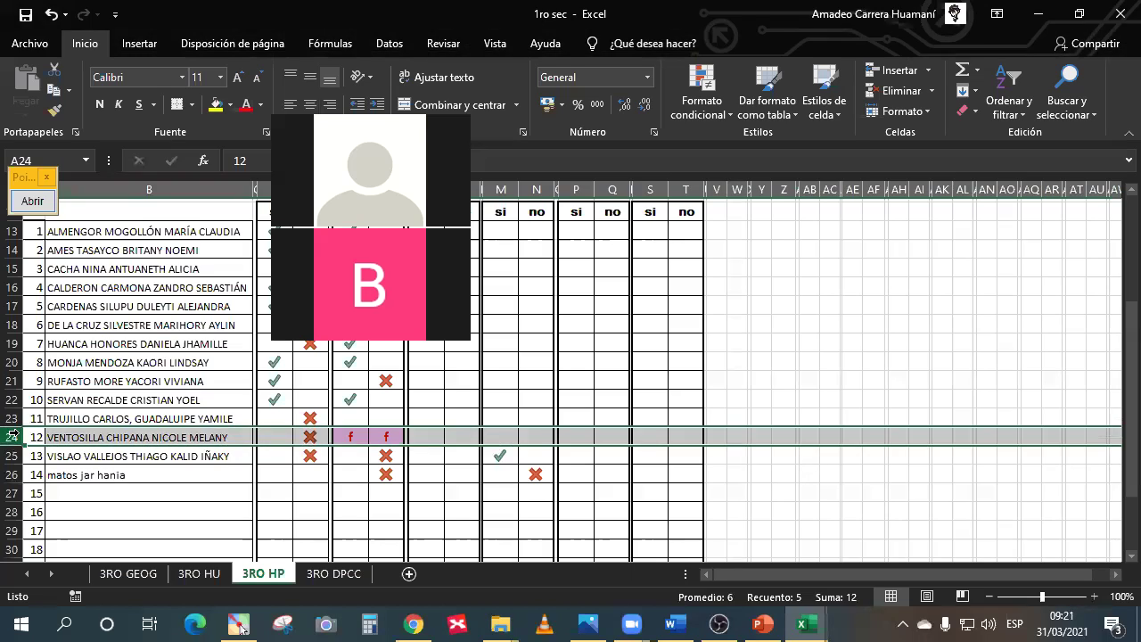
pyautogui.click(500, 436)
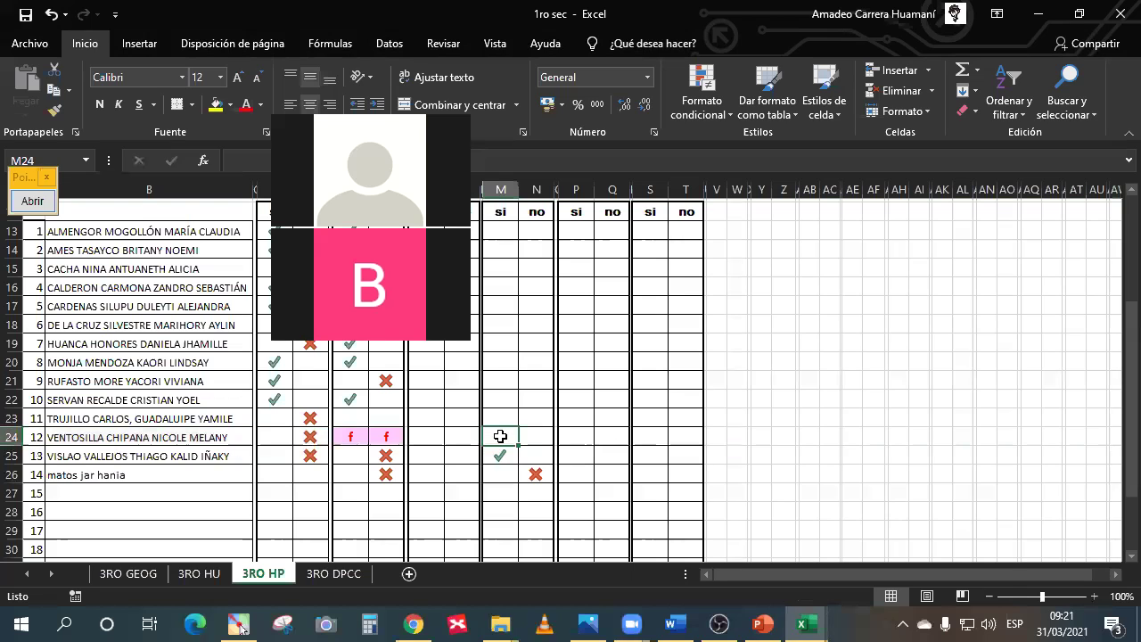
pyautogui.write('f')
pyautogui.click(534, 436)
pyautogui.write('f')
pyautogui.press('Return')
# Enter 0 in the "no" column for student 11, in cell N23
pyautogui.click(513, 416)
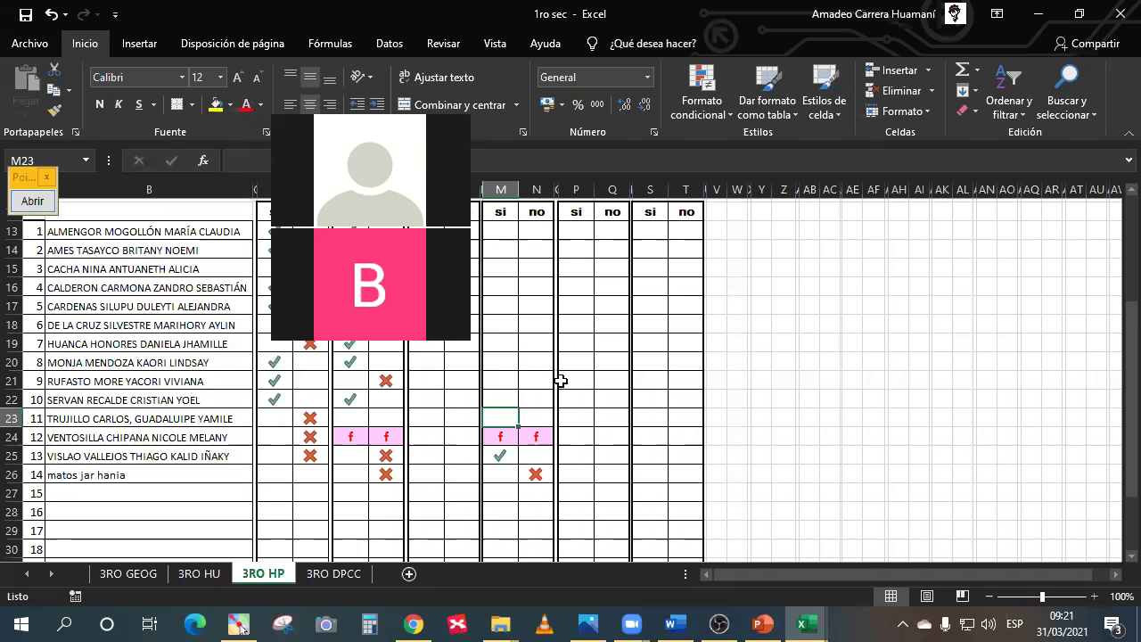
pyautogui.click(239, 624)
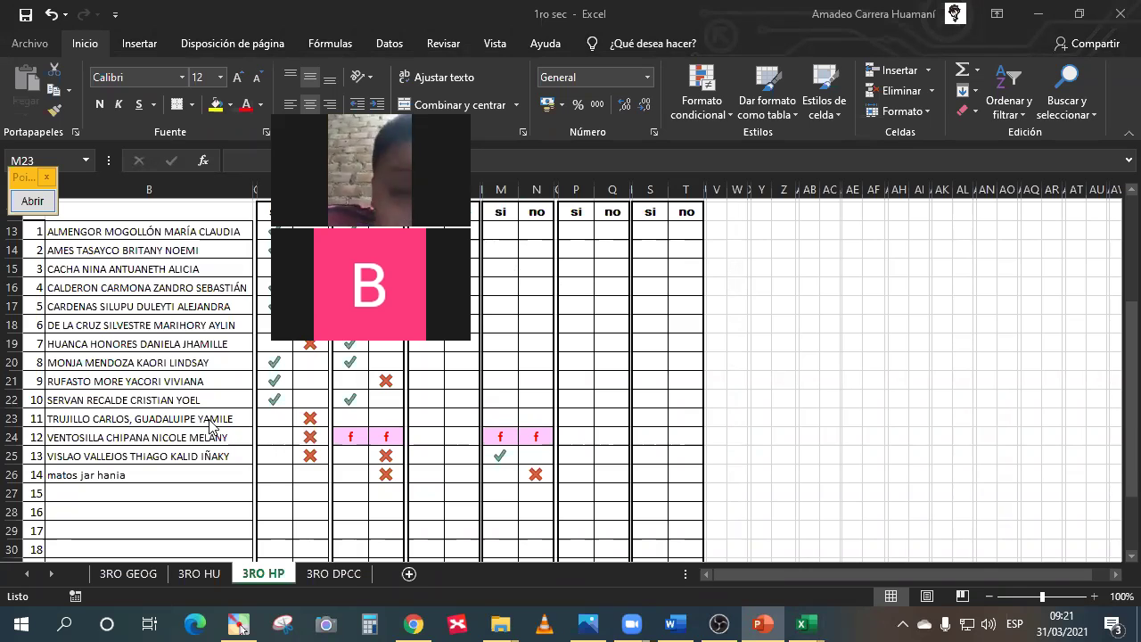
pyautogui.click(12, 418)
pyautogui.click(12, 418)
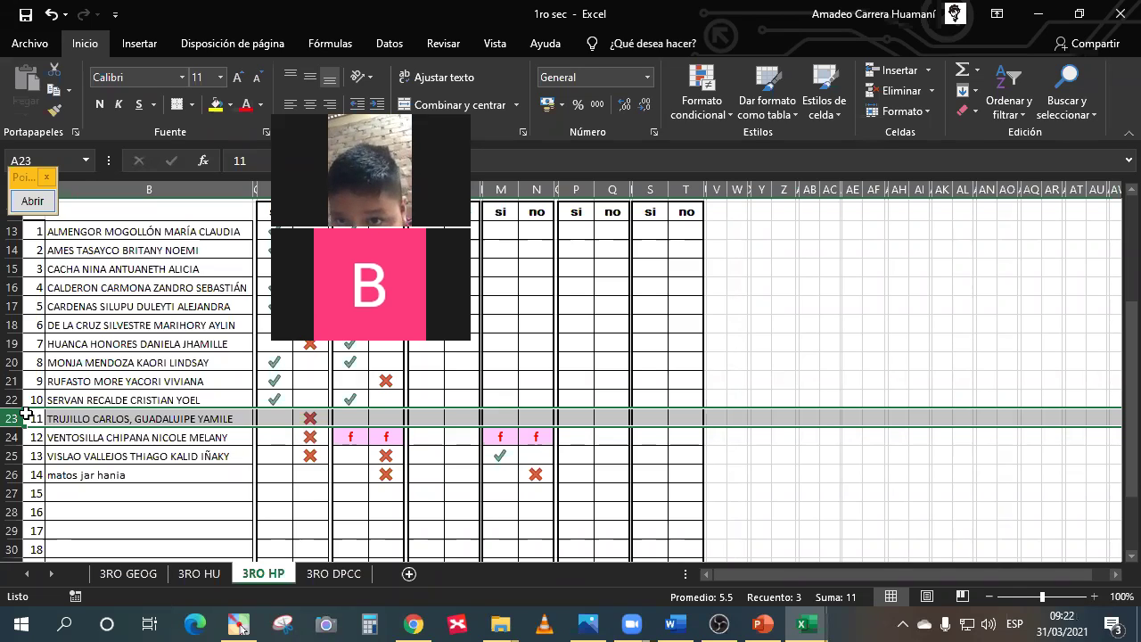
pyautogui.click(539, 414)
pyautogui.write('0')
pyautogui.press('Return')
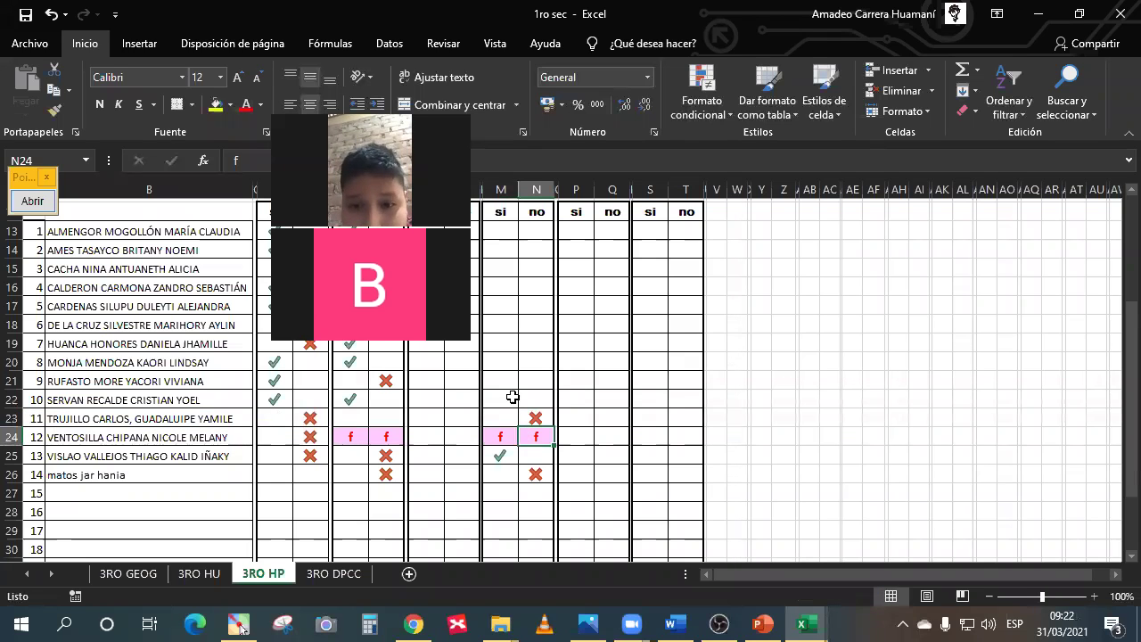
# Enter 0 in the "no" column for students 10 and 9, in cells N22 and N21
pyautogui.click(534, 398)
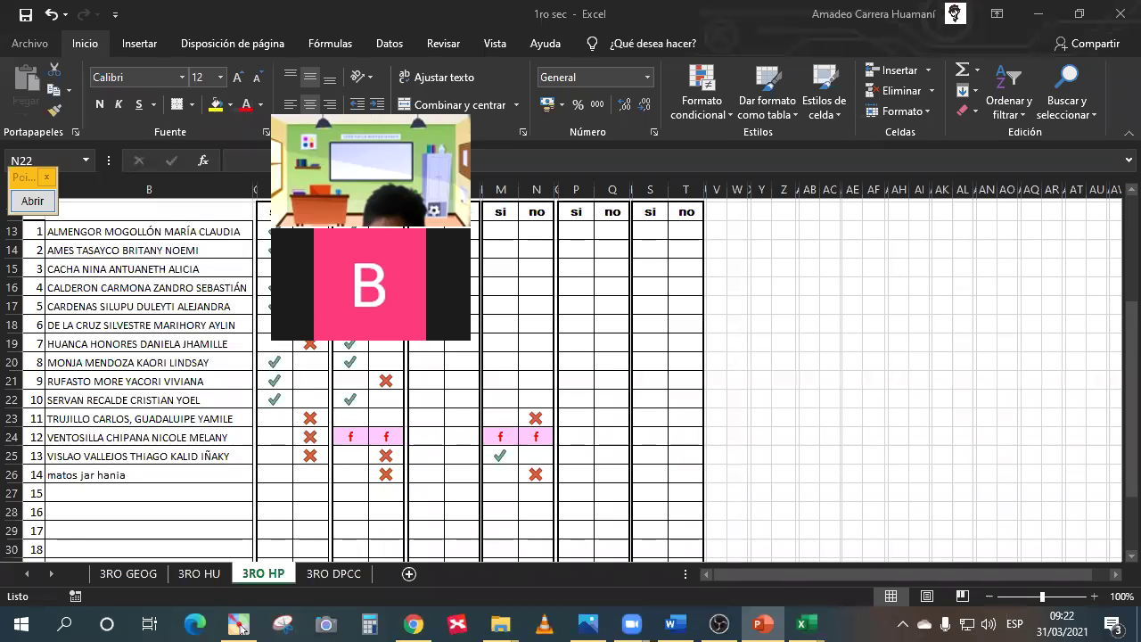
pyautogui.click(537, 402)
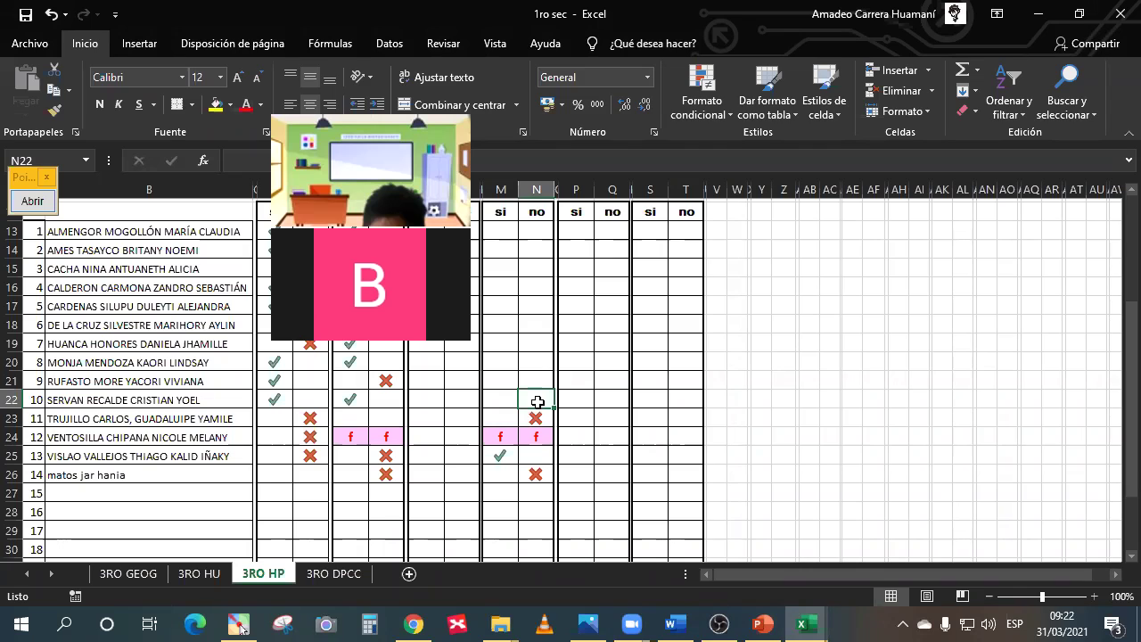
pyautogui.write('0')
pyautogui.press('Return')
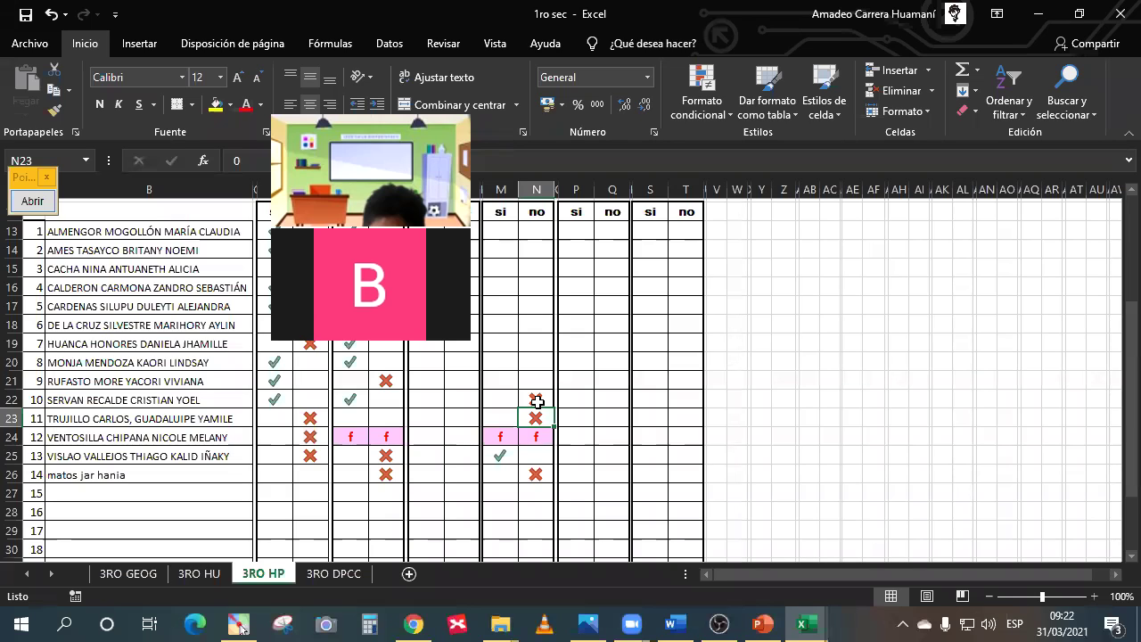
pyautogui.click(540, 377)
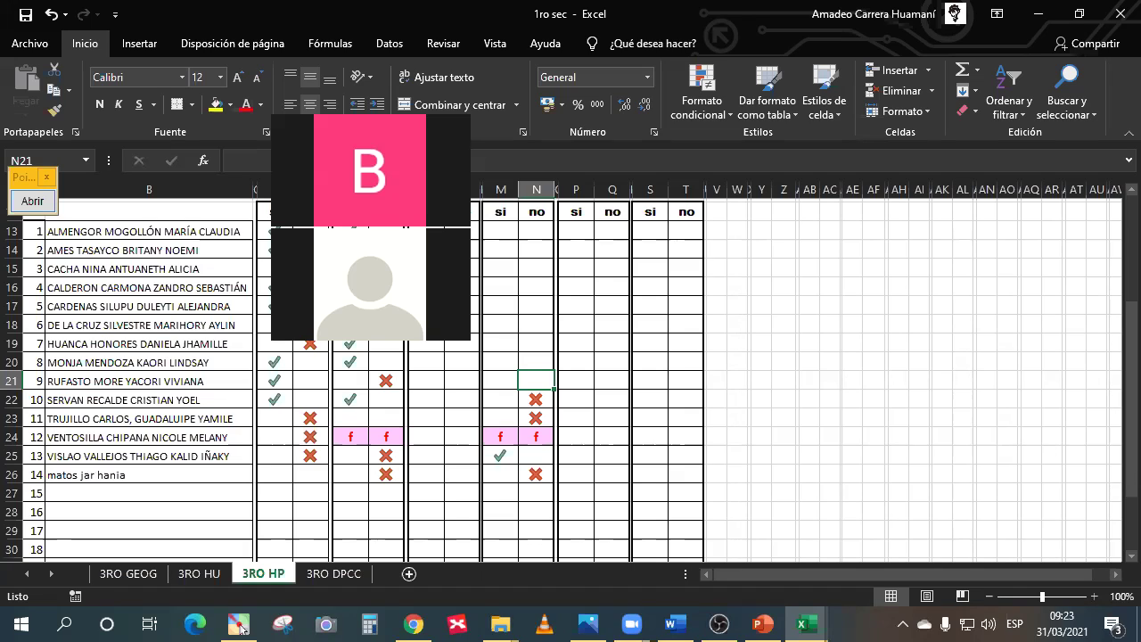
pyautogui.write('0')
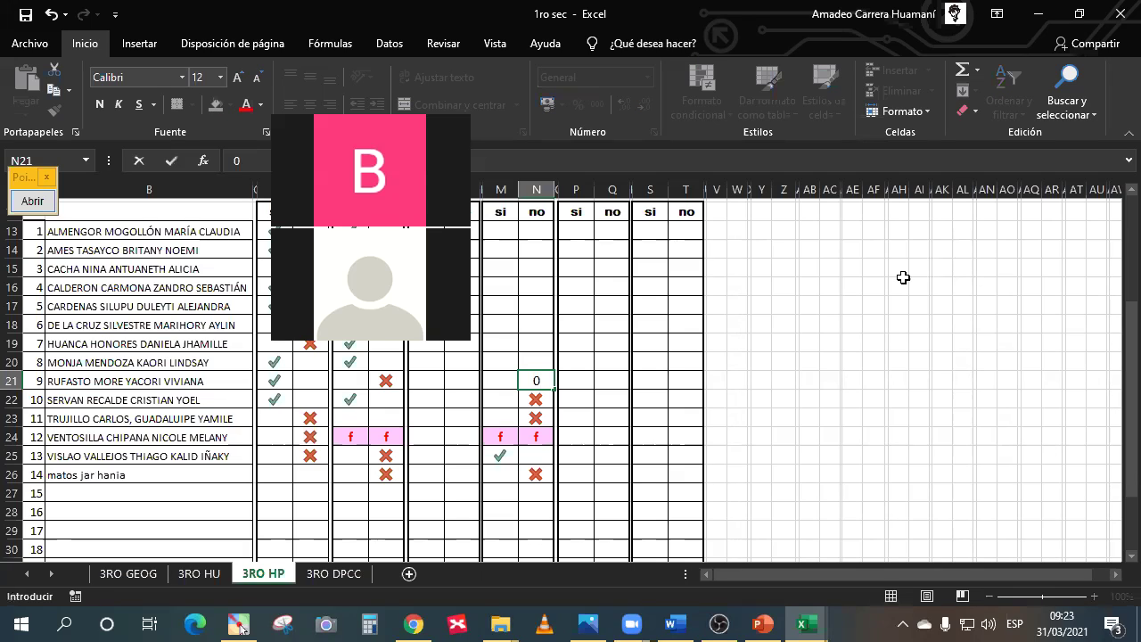
pyautogui.click(785, 363)
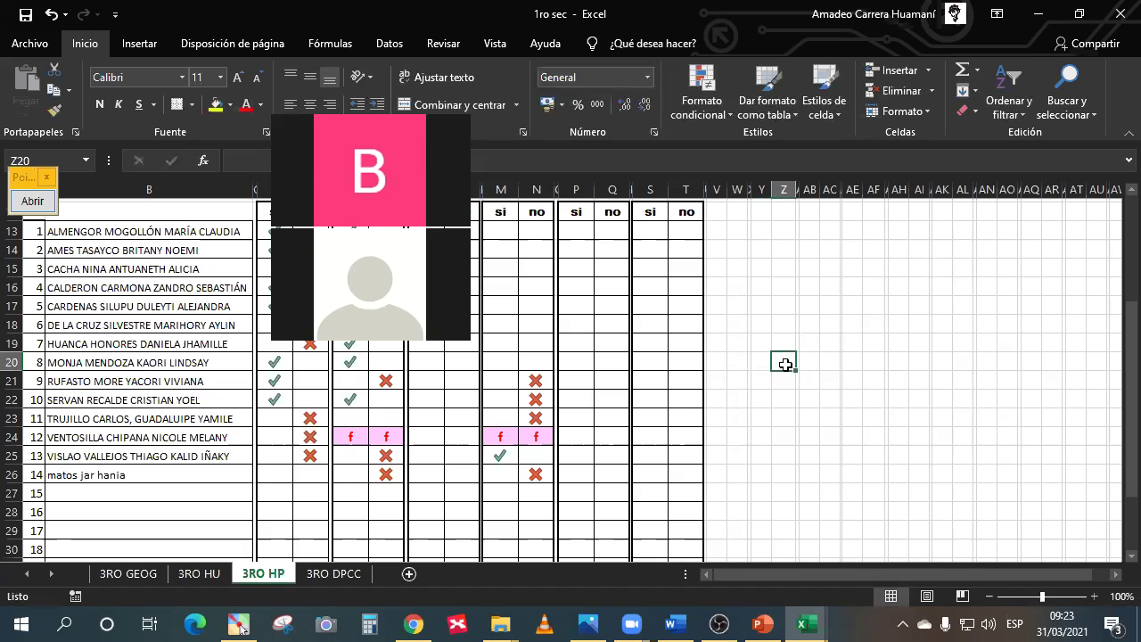
# Enter j in the "no" column for students 8 and 7, in cells N20 and N19
pyautogui.click(529, 359)
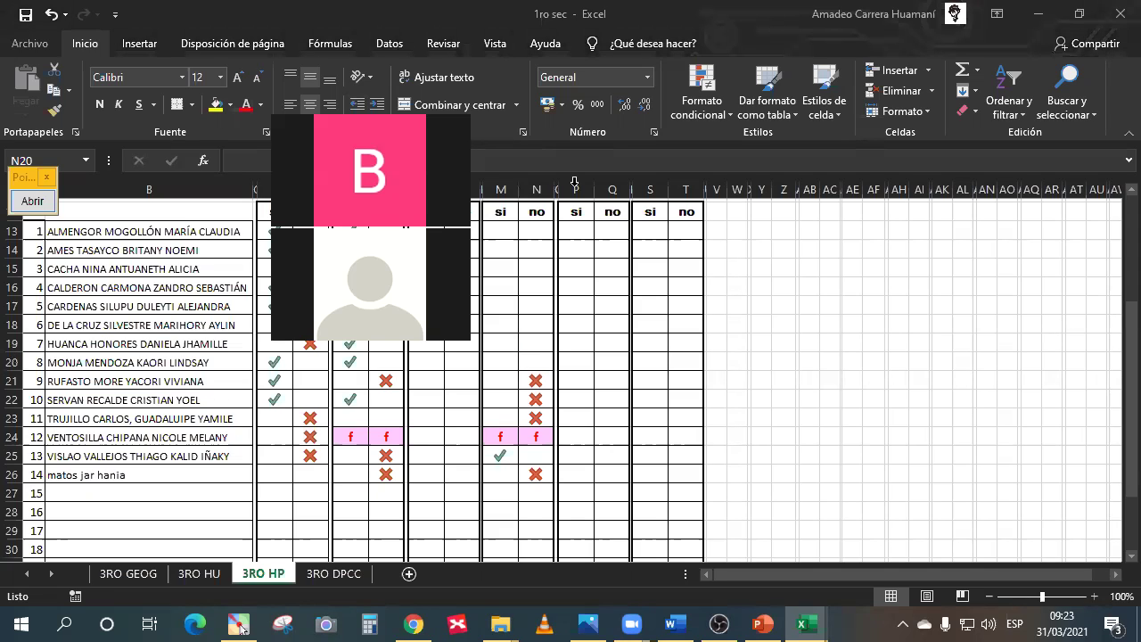
pyautogui.click(529, 357)
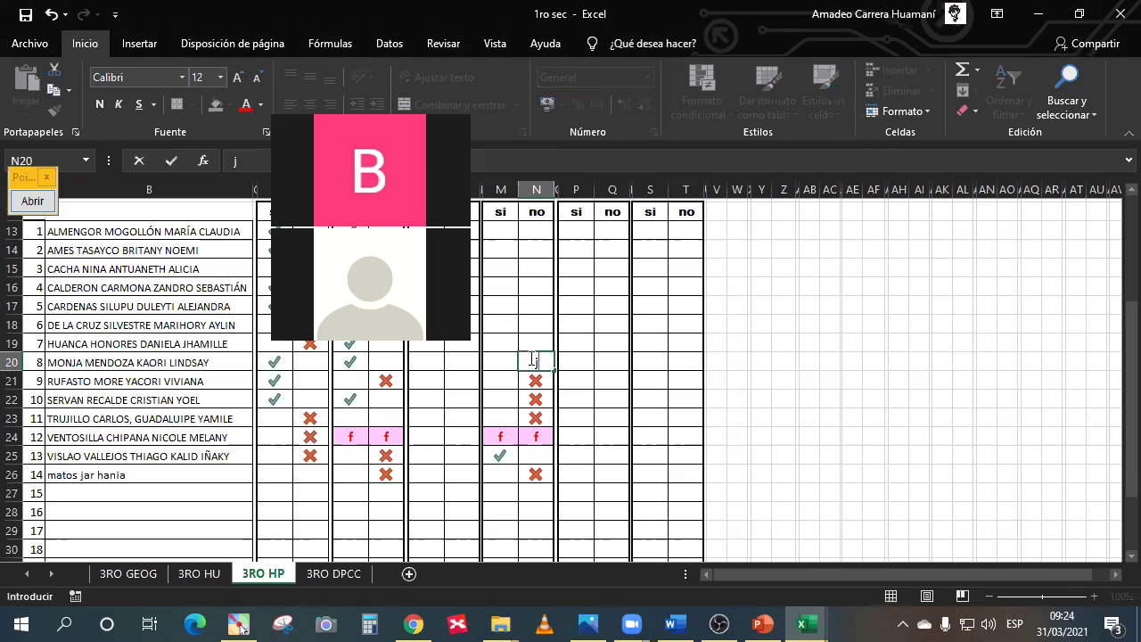
pyautogui.press('Return')
pyautogui.click(529, 358)
pyautogui.write('j')
pyautogui.click(536, 344)
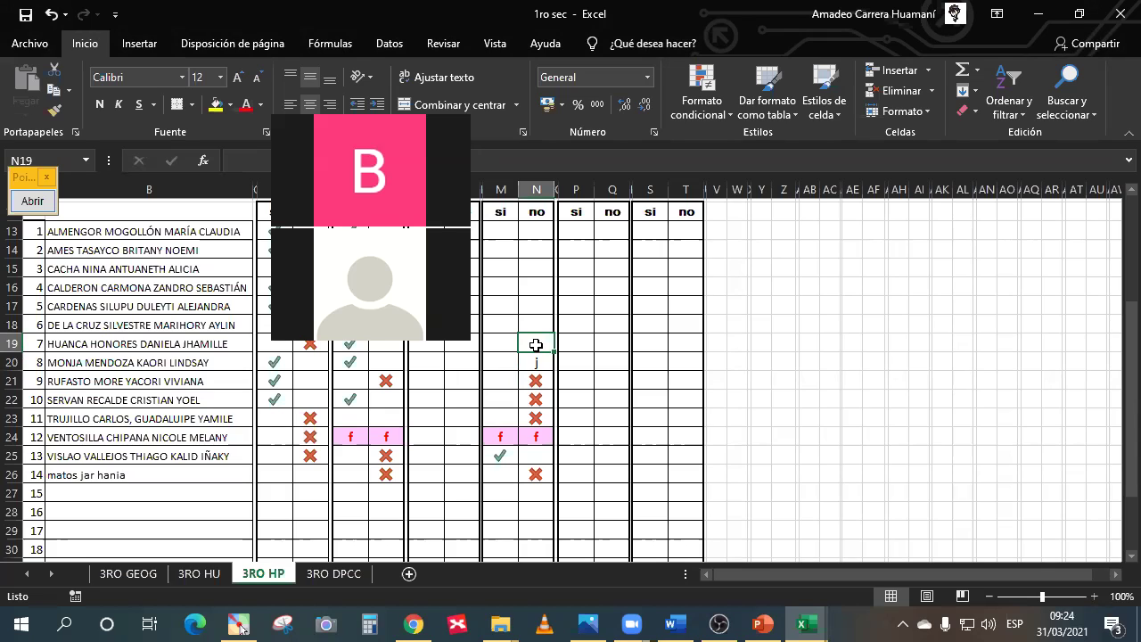
pyautogui.write('j')
pyautogui.press('Return')
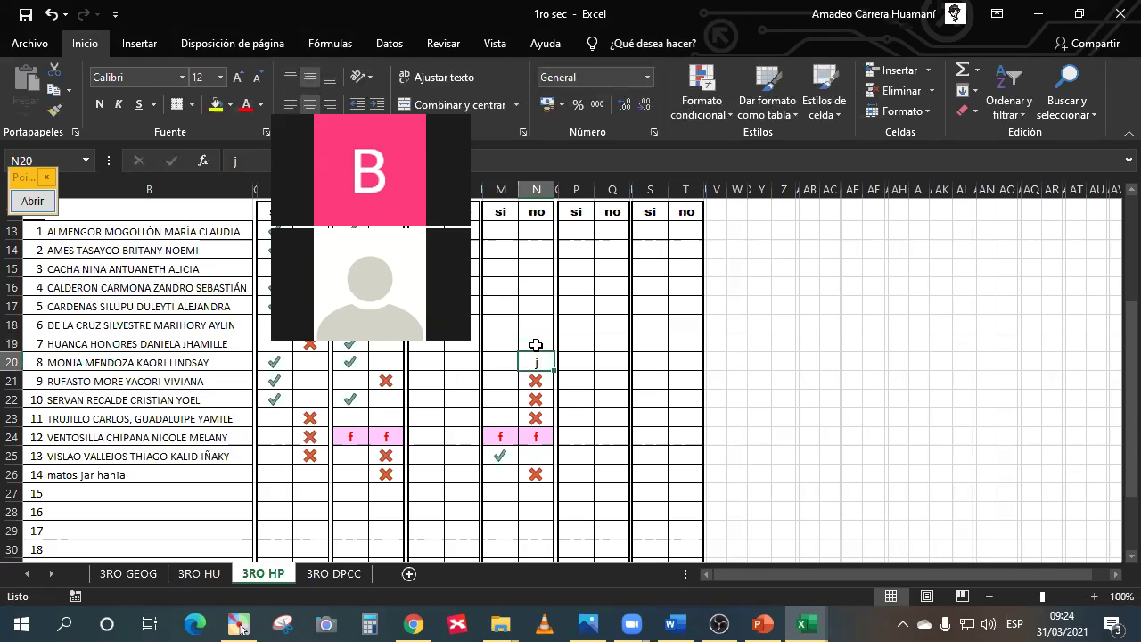
# Enter 0 in the "no" column for student 6, in cell N18
pyautogui.click(542, 318)
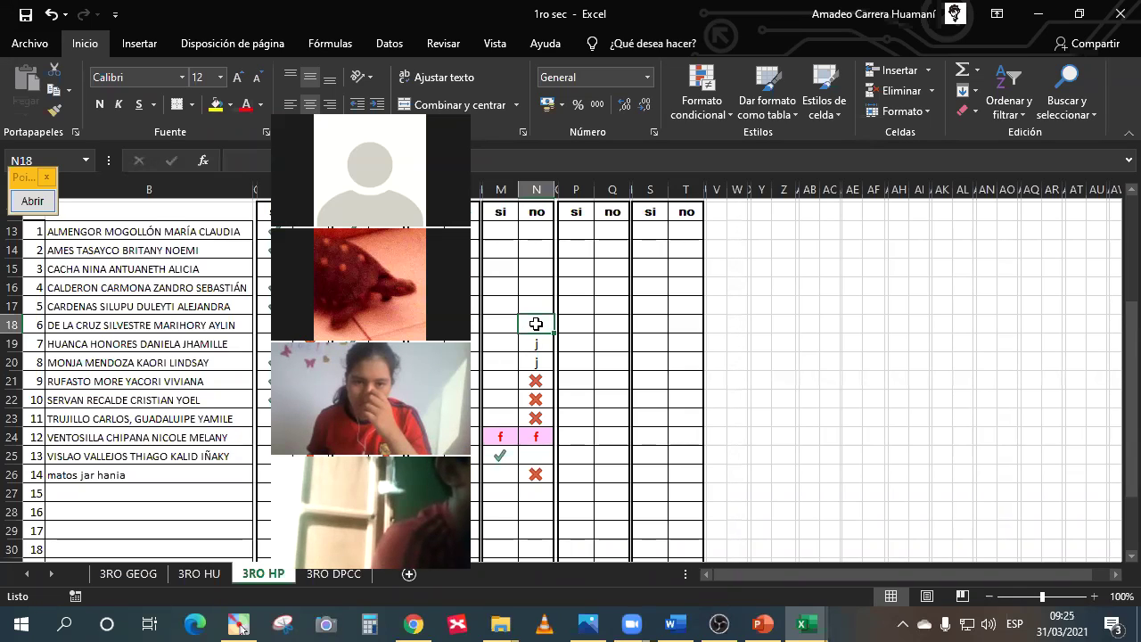
pyautogui.write('0')
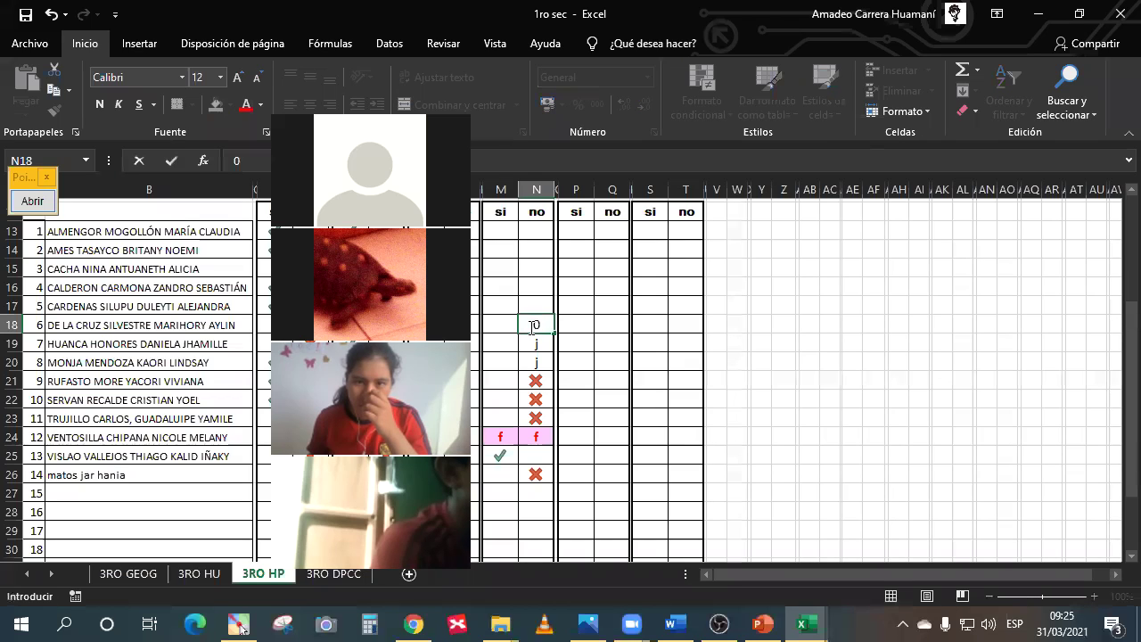
pyautogui.click(506, 326)
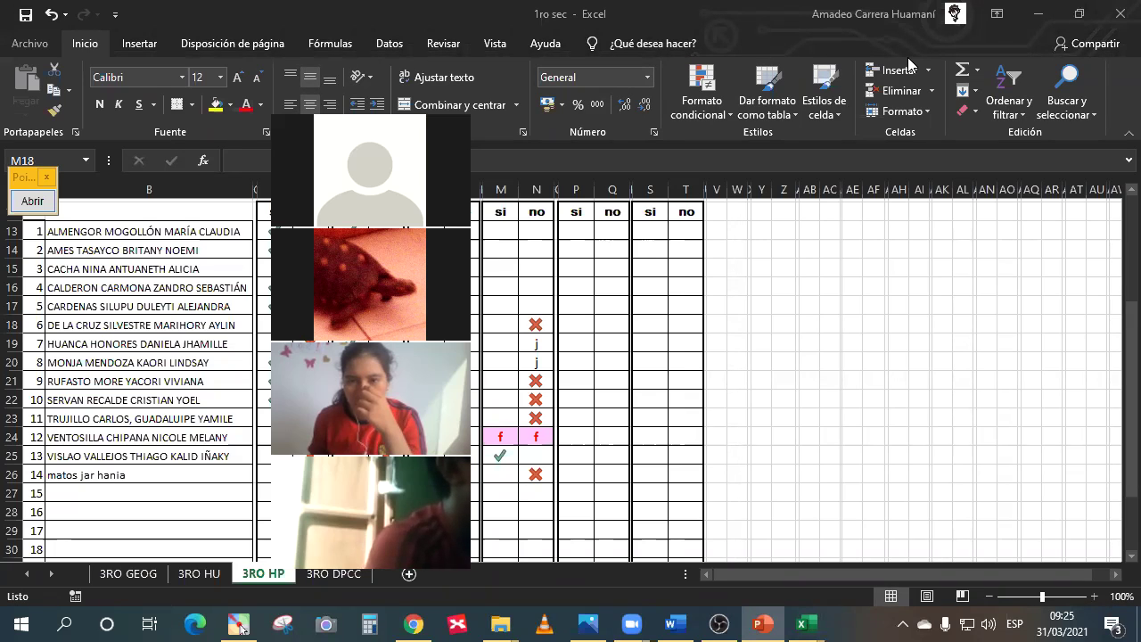
# Enter 1 in the "si" column for student 5, in cell M17
pyautogui.click(534, 304)
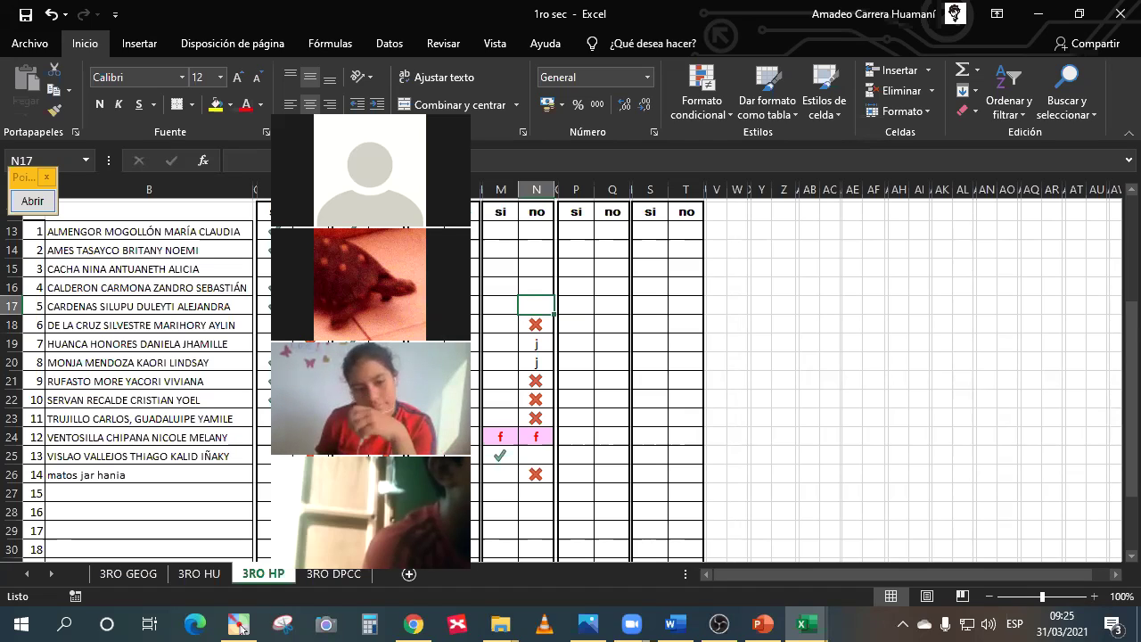
pyautogui.click(239, 626)
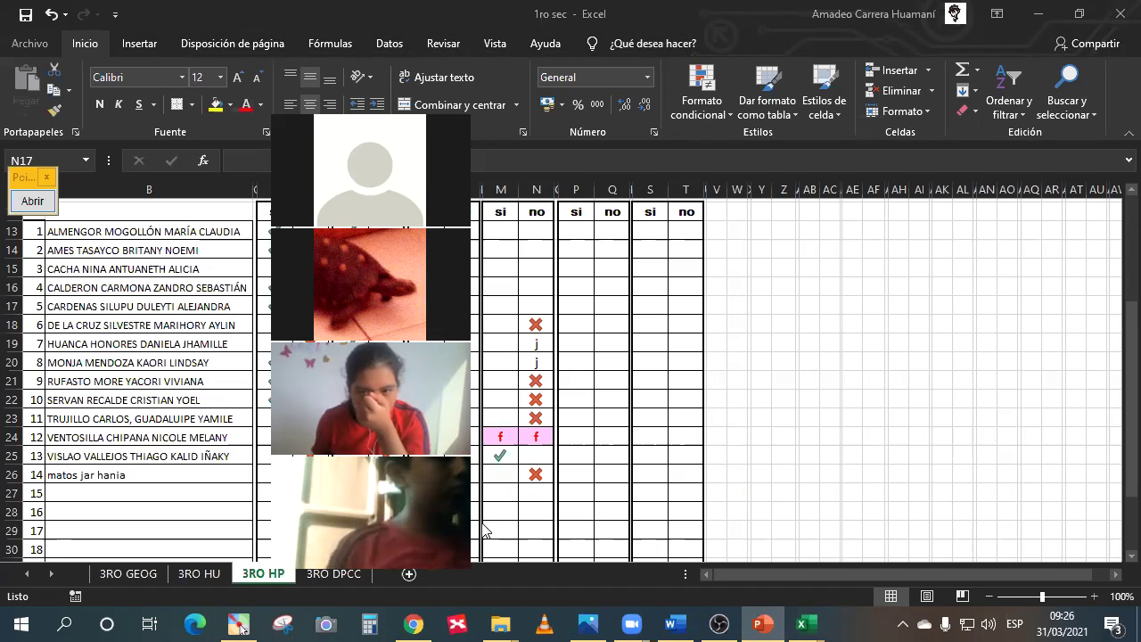
pyautogui.click(537, 303)
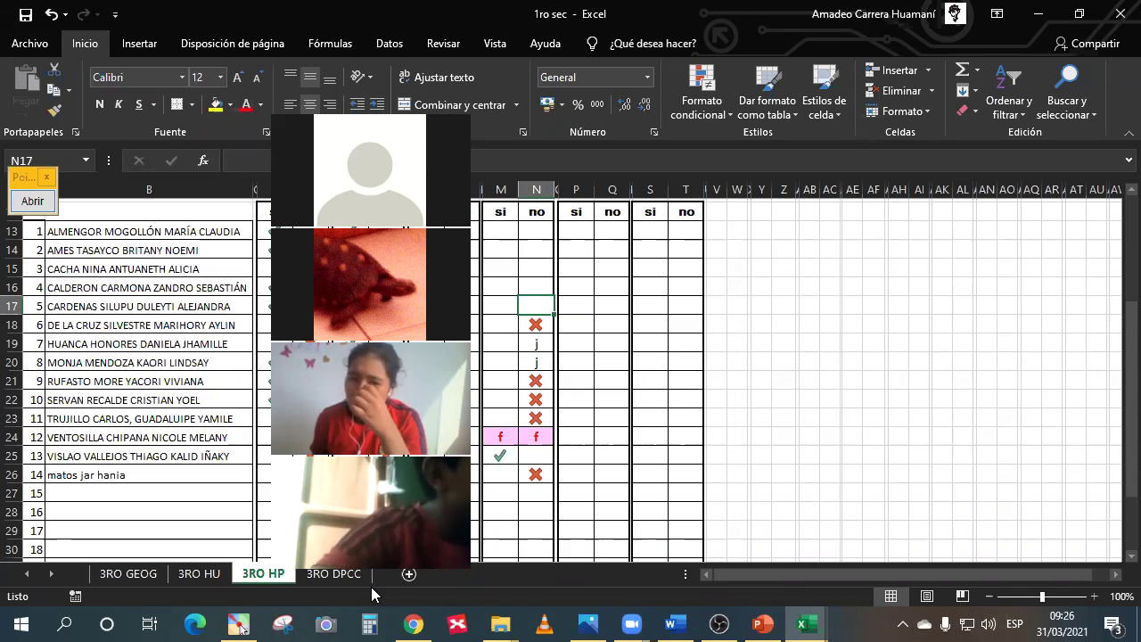
pyautogui.click(504, 306)
pyautogui.write('1')
pyautogui.press('Return')
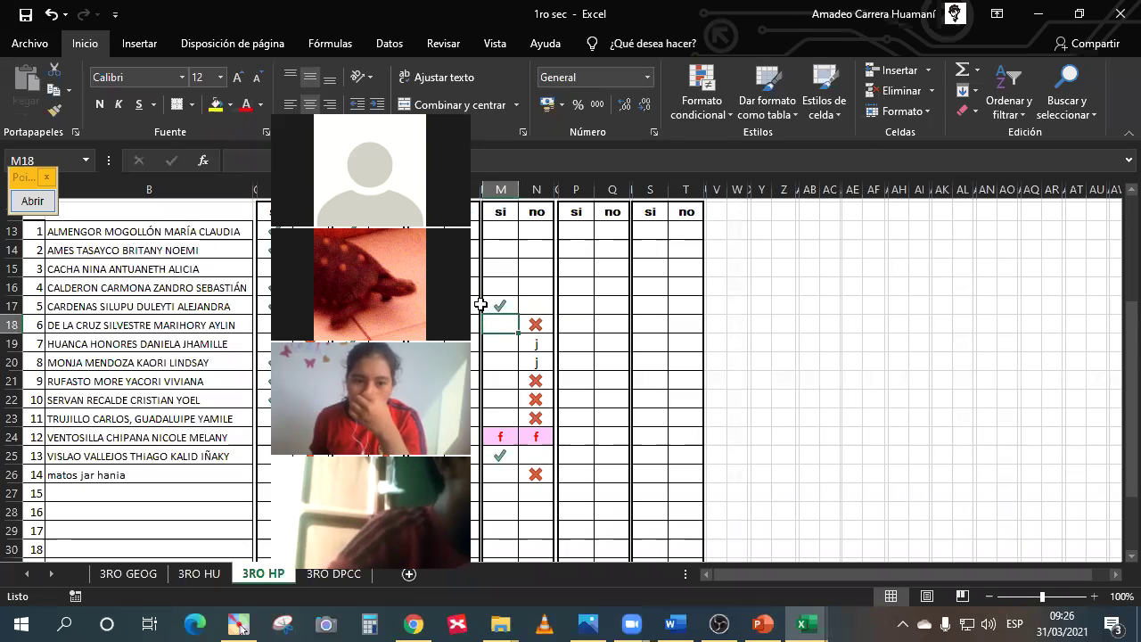
# Enter 0 in the "no" column for student 4, in cell N16
pyautogui.click(538, 284)
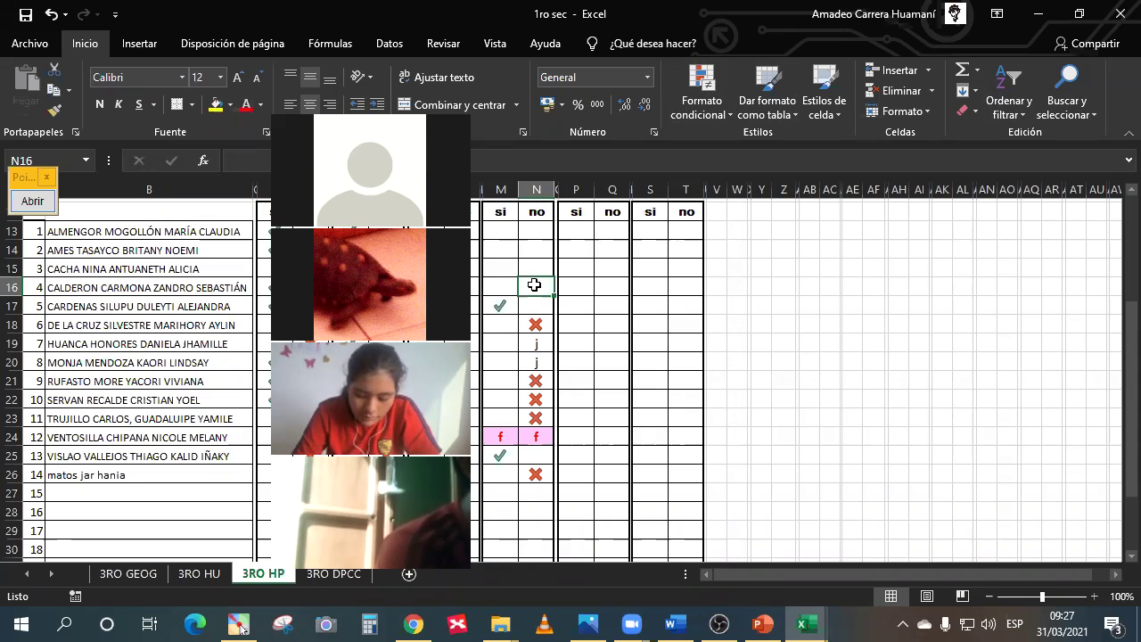
pyautogui.press('Return')
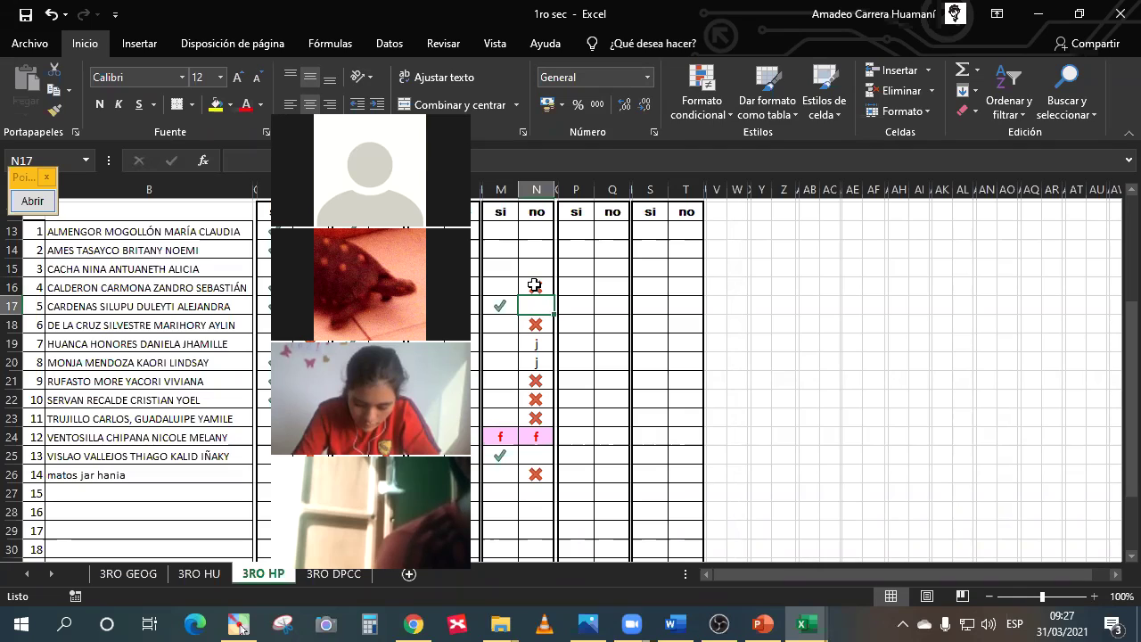
pyautogui.click(534, 285)
pyautogui.write('0')
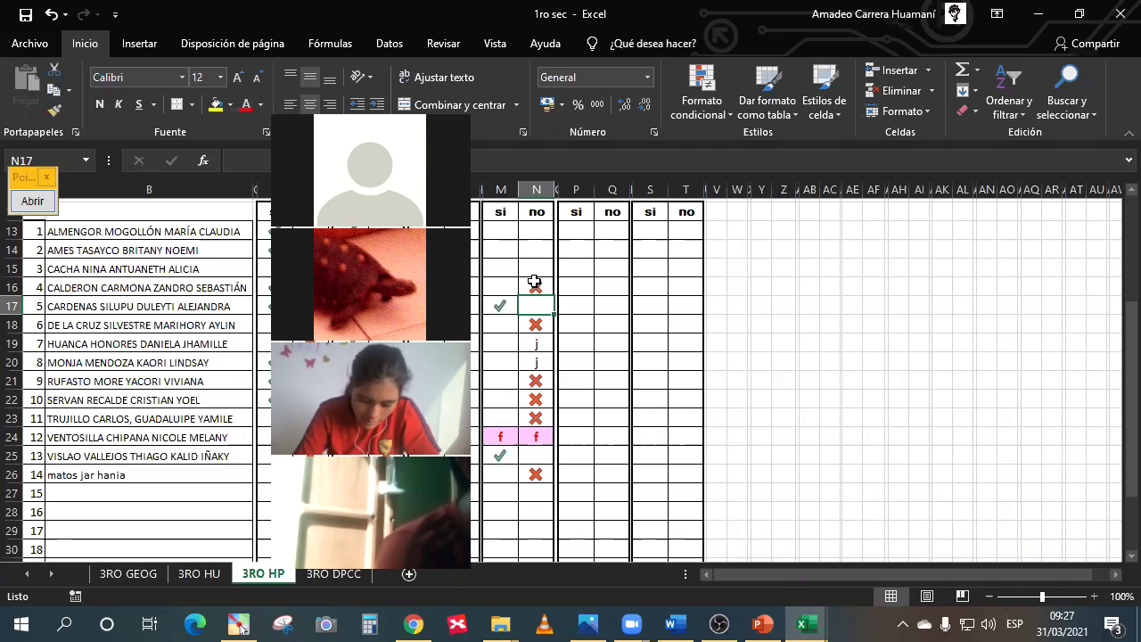
# Enter f in both the "si" and "no" columns for student 3, in cells M15 and N15
pyautogui.click(534, 268)
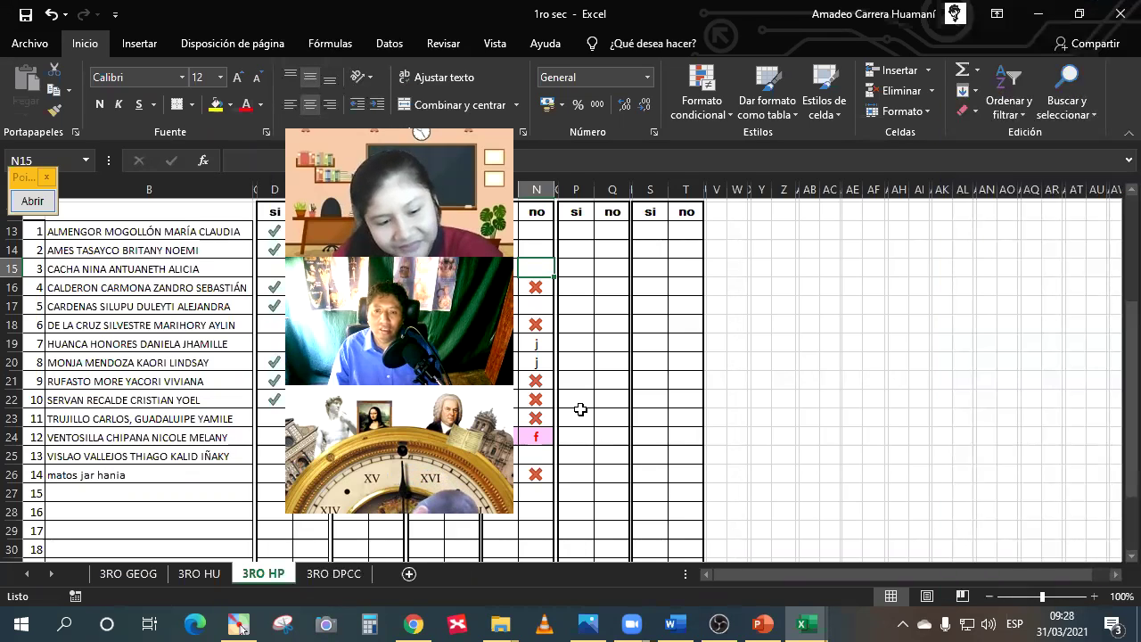
pyautogui.click(497, 268)
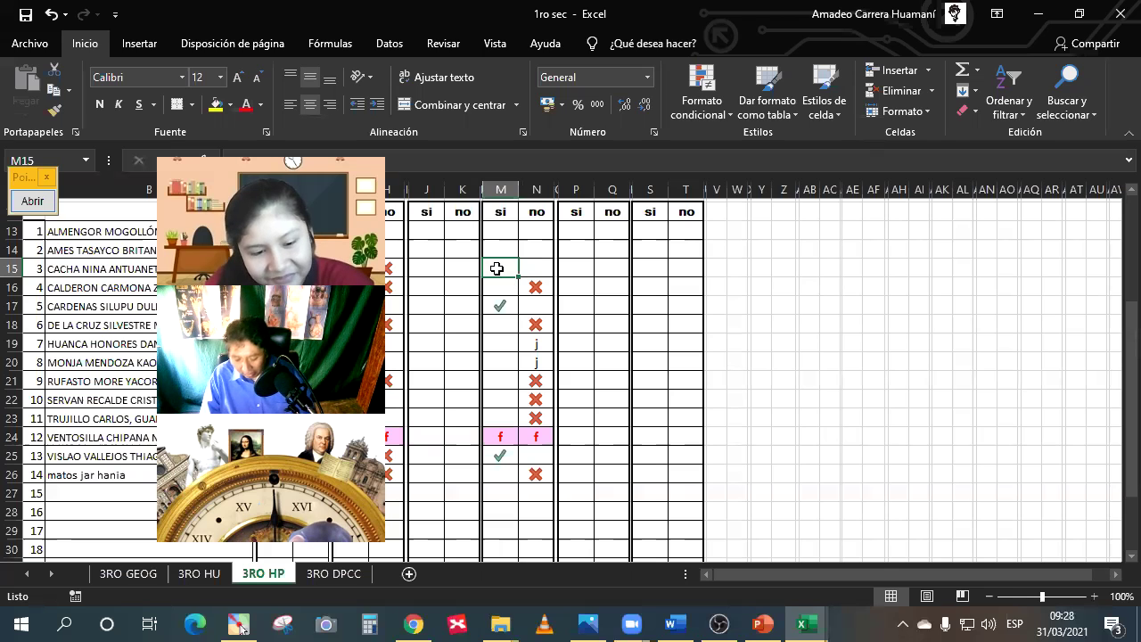
pyautogui.write('f')
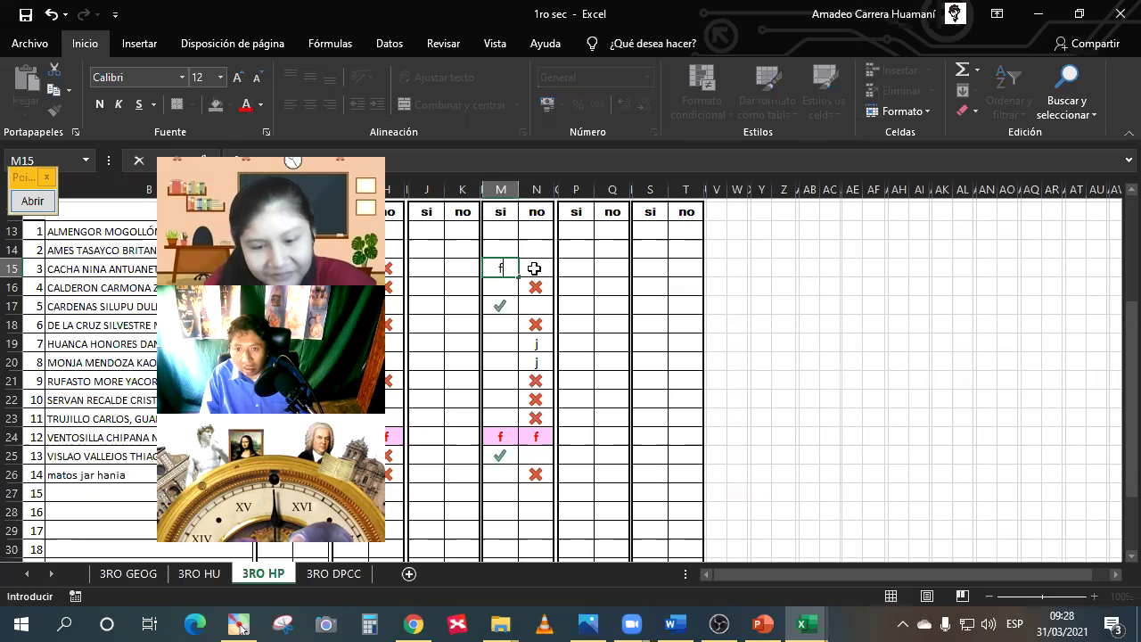
pyautogui.click(534, 268)
pyautogui.write('ff')
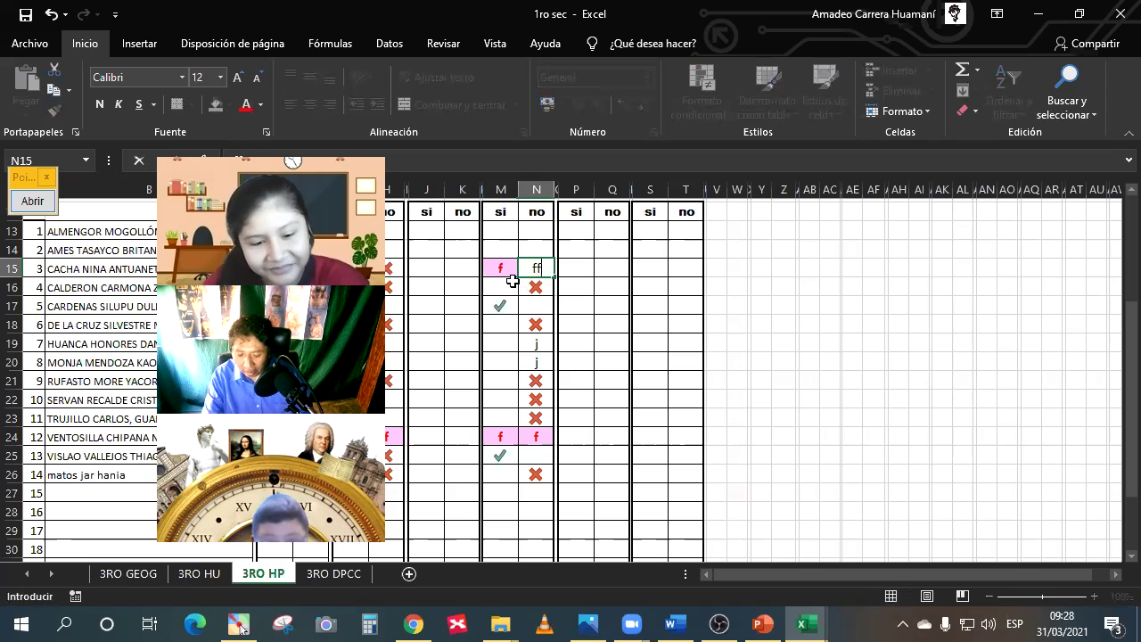
pyautogui.press('BackSpace')
pyautogui.press('Return')
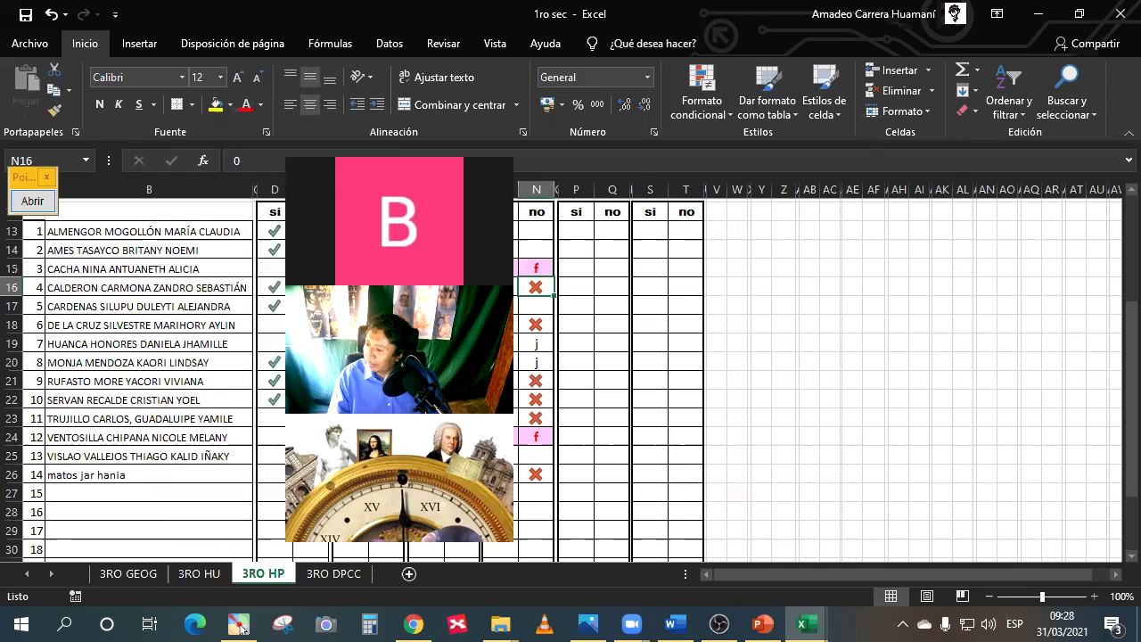
# Enter 0 in the "no" column for student 2, in cell N14
pyautogui.hotkey('alt', 'Tab')
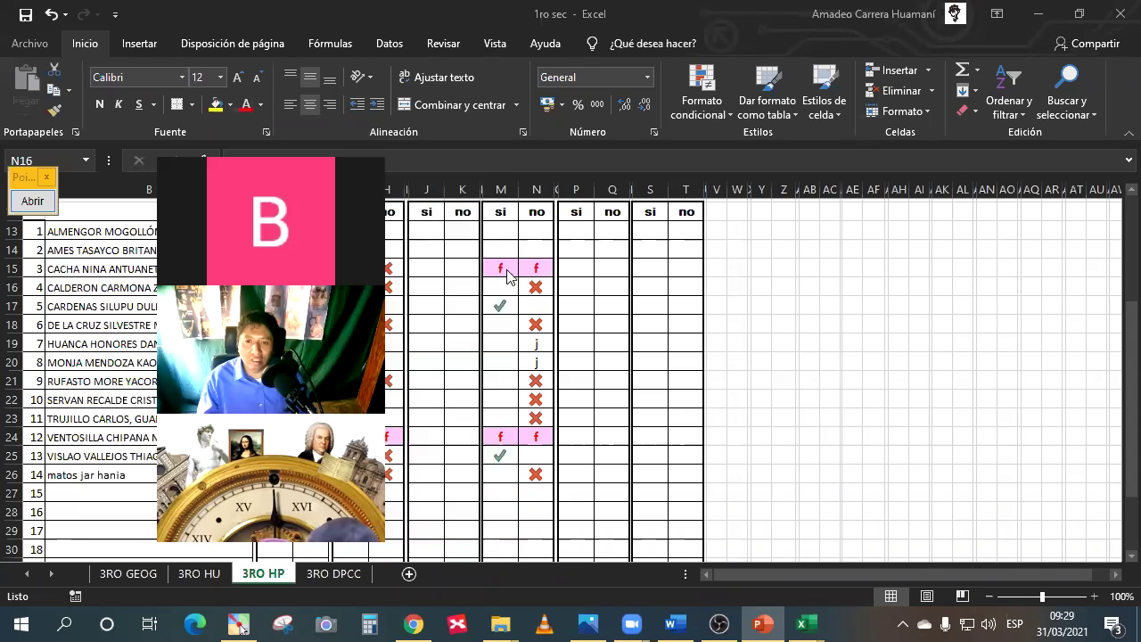
pyautogui.click(531, 247)
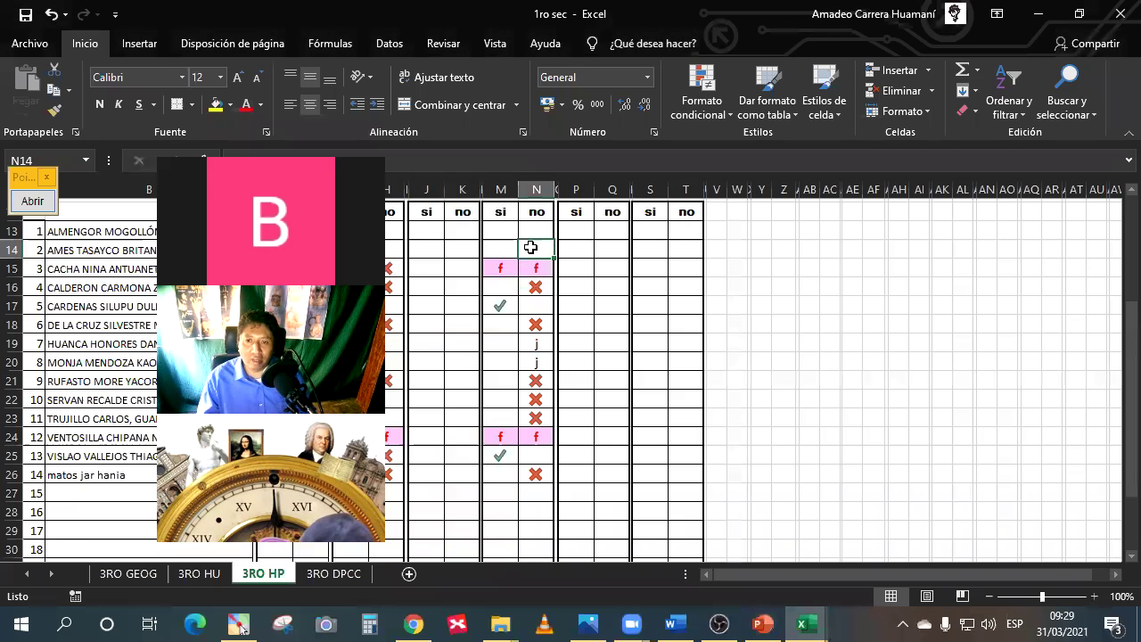
pyautogui.write('0')
pyautogui.press('Return')
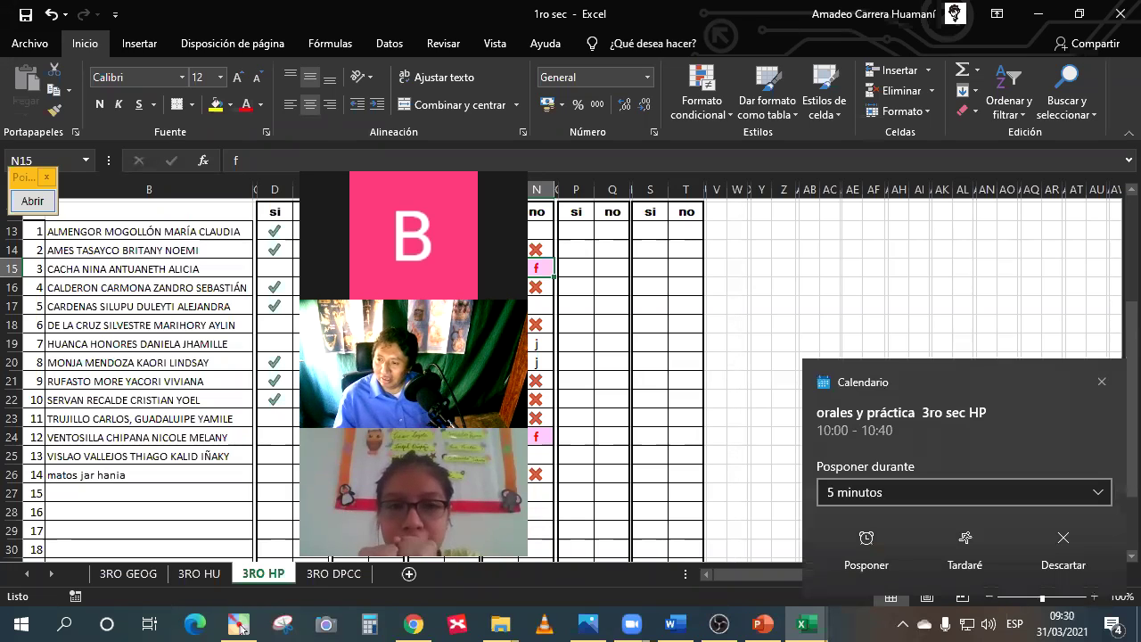
# Dismiss the calendar reminder and enter 1 in the "si" column for student 1, in cell M13
pyautogui.click(1102, 382)
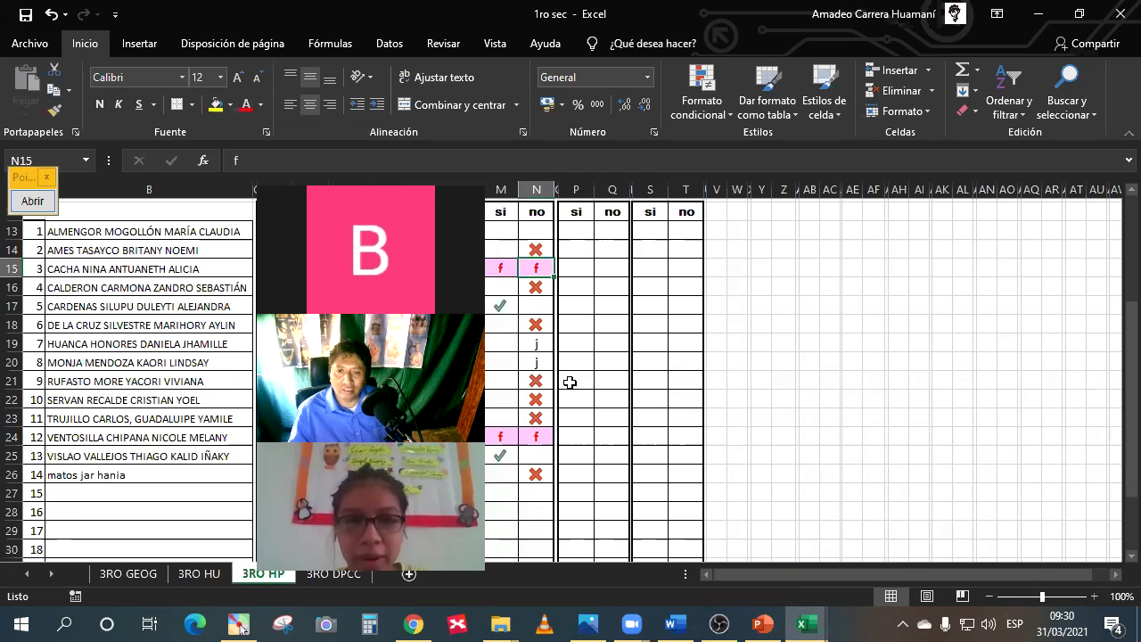
pyautogui.click(496, 231)
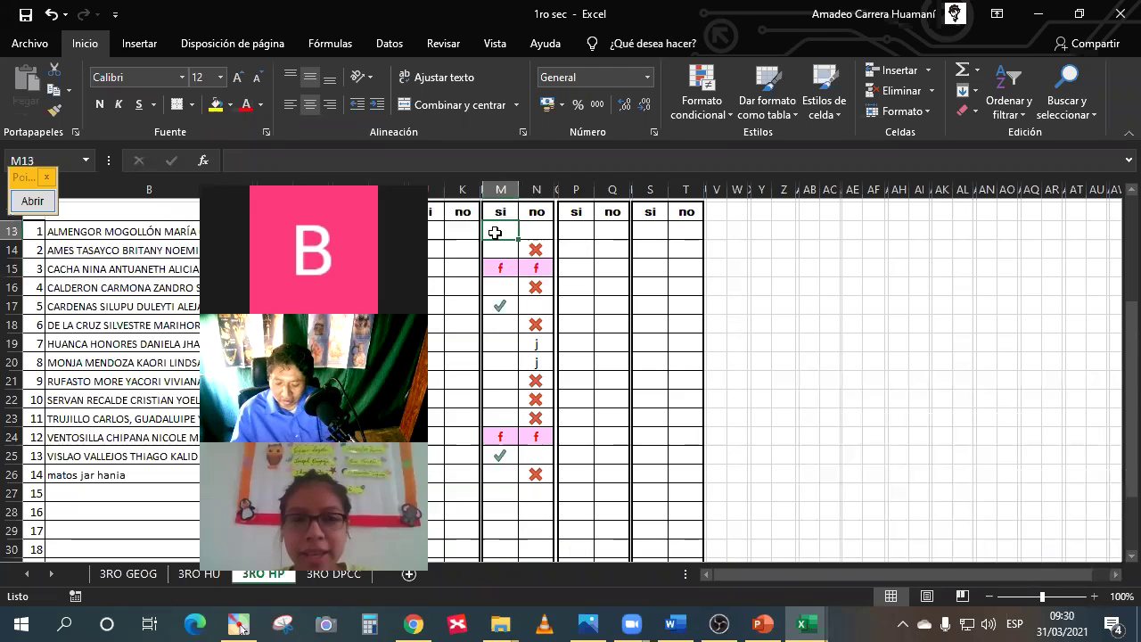
pyautogui.write('1')
pyautogui.press('Return')
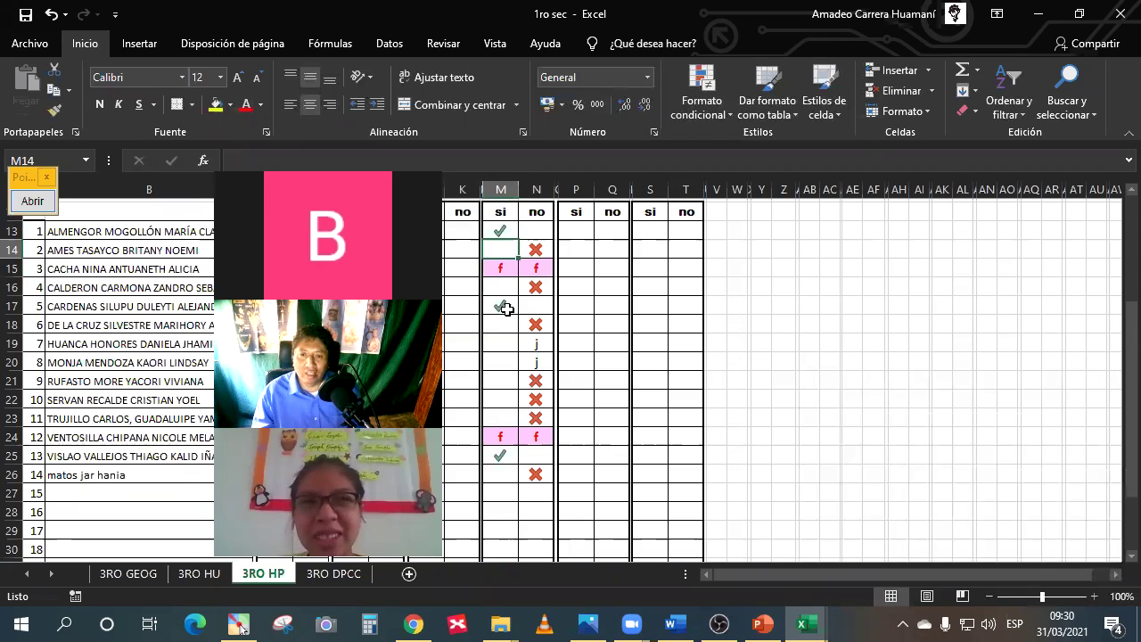
pyautogui.click(499, 273)
pyautogui.click(502, 438)
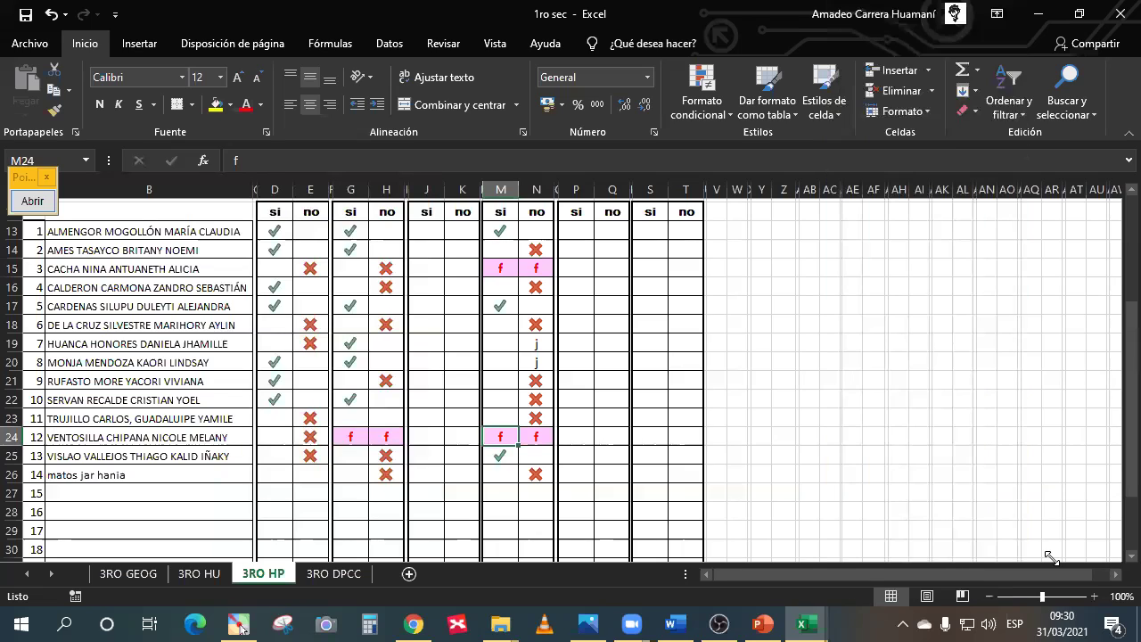
# Switch to the PowerPoint presentation "Poblamiento de América I de HO 1ro" and display slide 1 on the Teorías Autoctonistas
pyautogui.moveTo(804, 621)
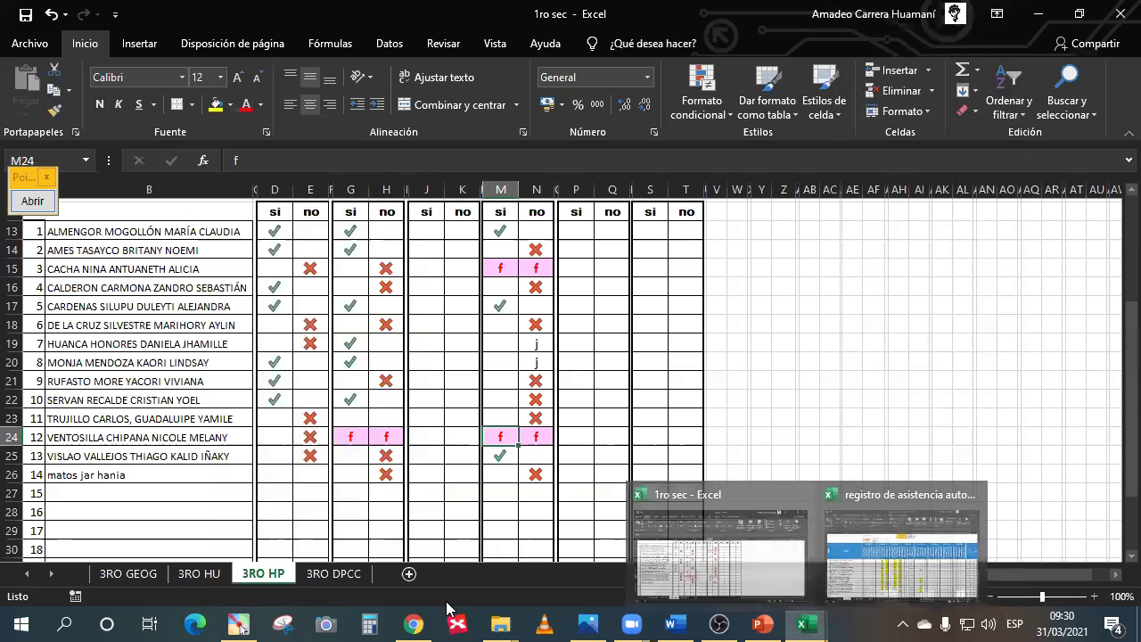
pyautogui.moveTo(722, 622)
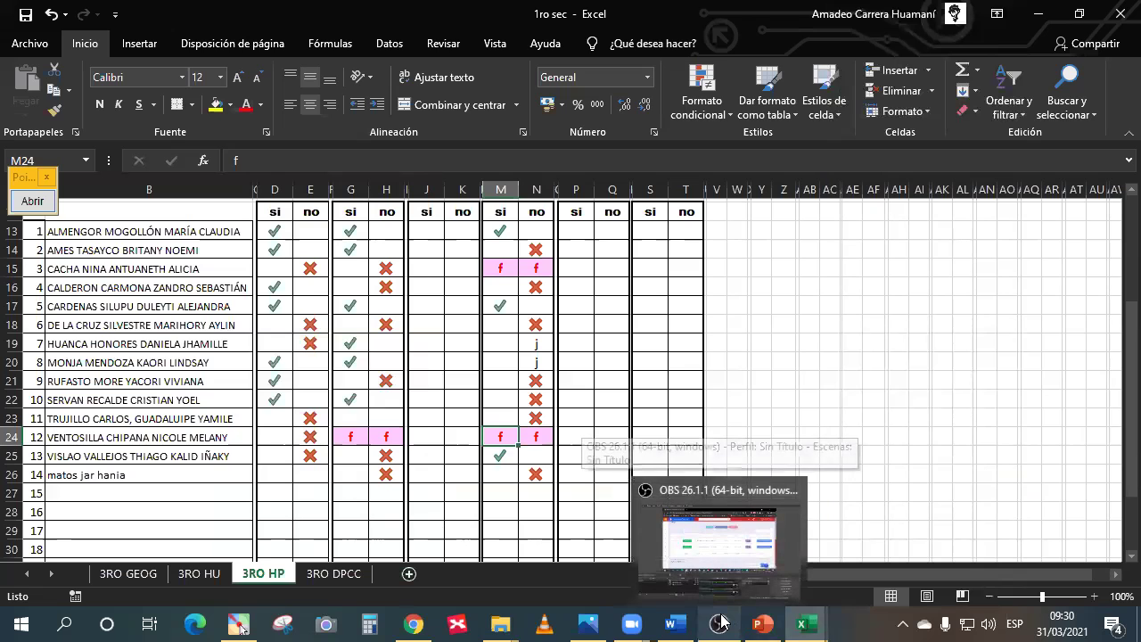
pyautogui.click(736, 375)
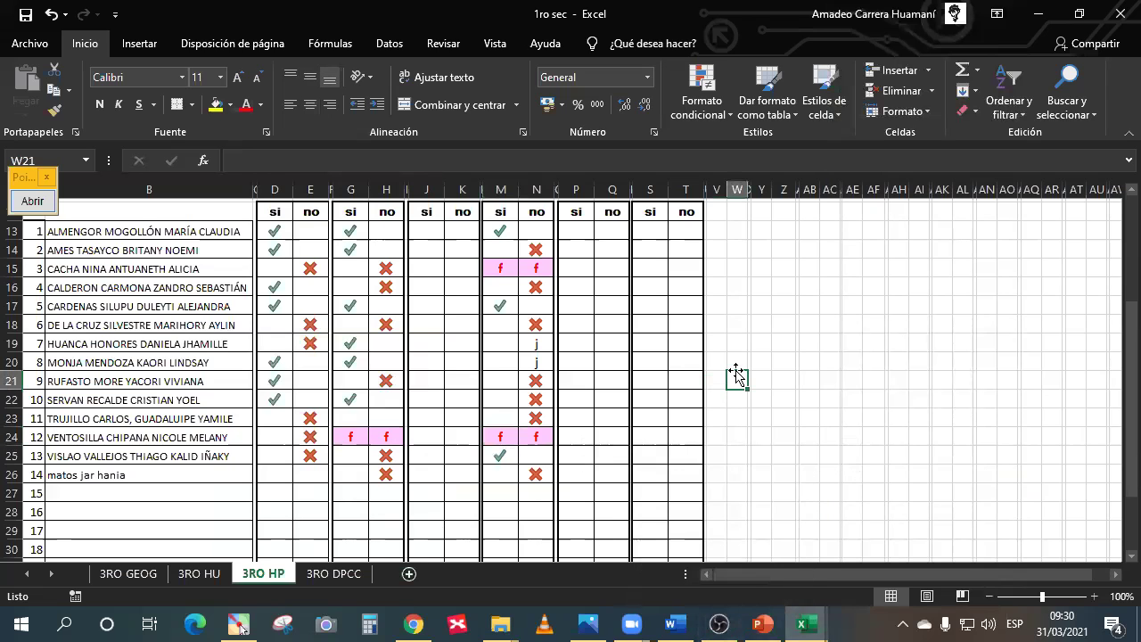
pyautogui.hotkey('alt', 'Tab')
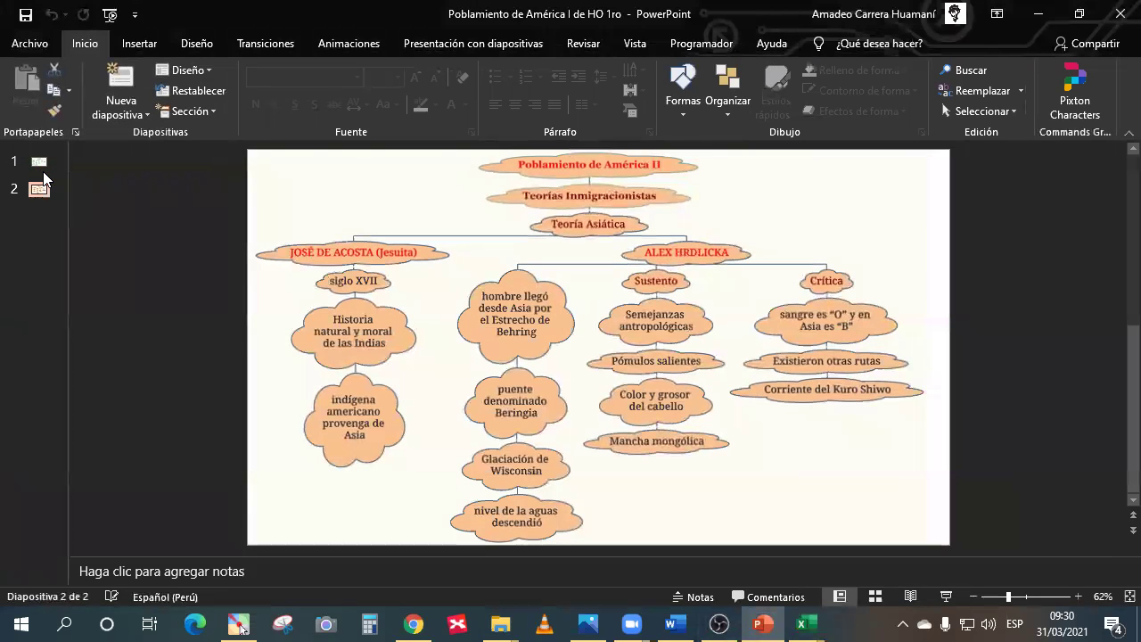
pyautogui.click(39, 164)
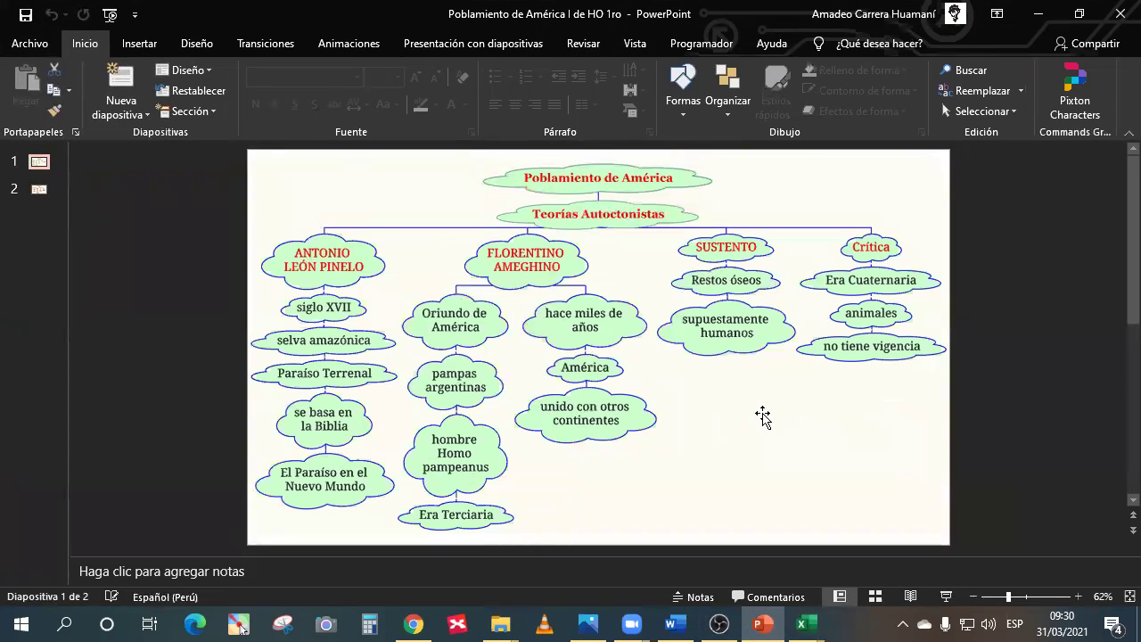